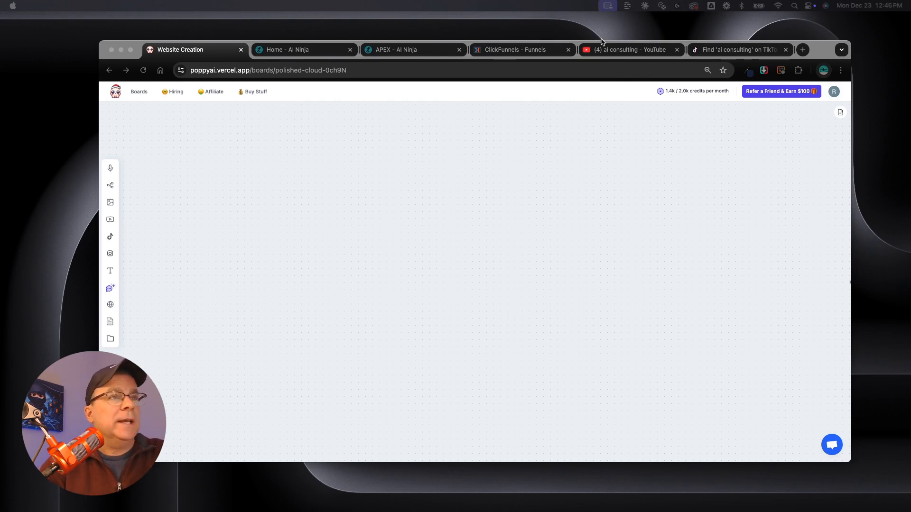
Review the ClickFunnels sales page template and the existing AI Ninja home and APEX pages.
{"action": "left_click_drag", "start_coordinate": [819, 55], "coordinate": [828, 38]}
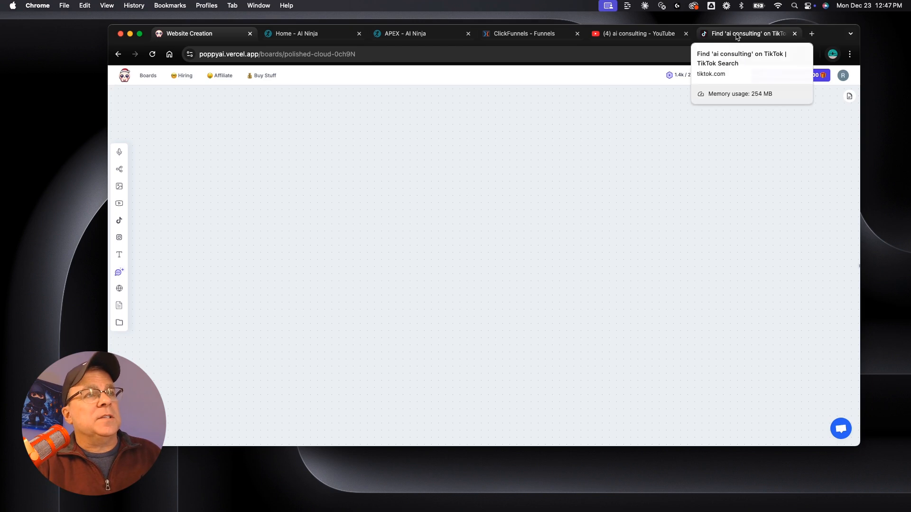
{"action": "left_click", "coordinate": [533, 38]}
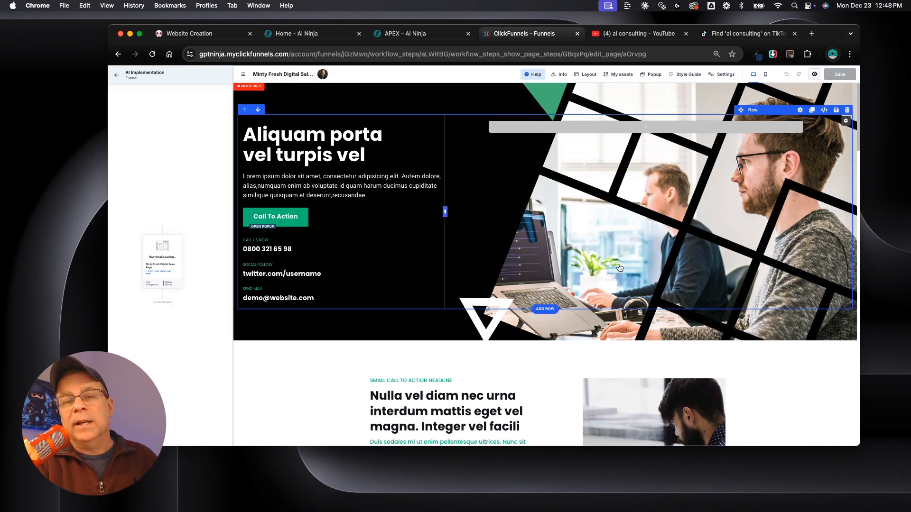
{"action": "scroll", "coordinate": [650, 246], "scroll_direction": "down", "scroll_amount": 20}
{"action": "scroll", "coordinate": [653, 244], "scroll_direction": "down", "scroll_amount": 20}
{"action": "scroll", "coordinate": [653, 244], "scroll_direction": "up", "scroll_amount": 20}
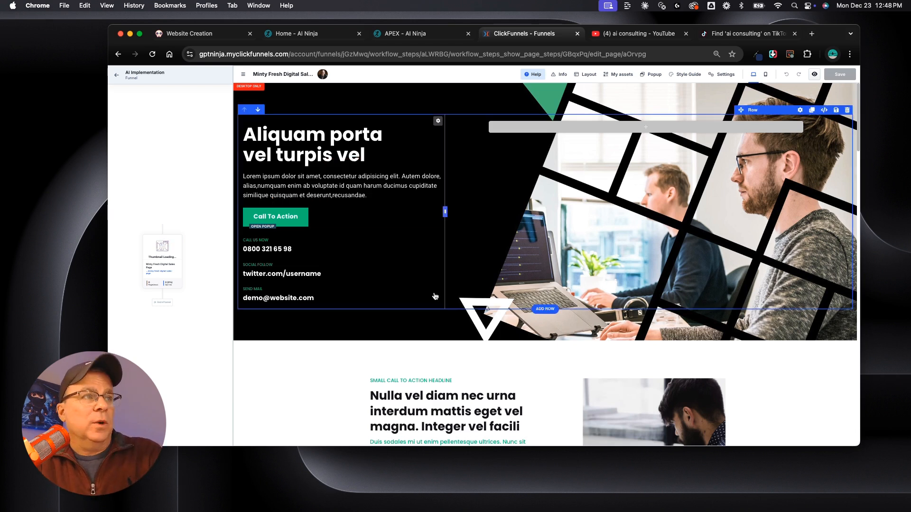
{"action": "left_click", "coordinate": [294, 37]}
{"action": "left_click", "coordinate": [412, 35]}
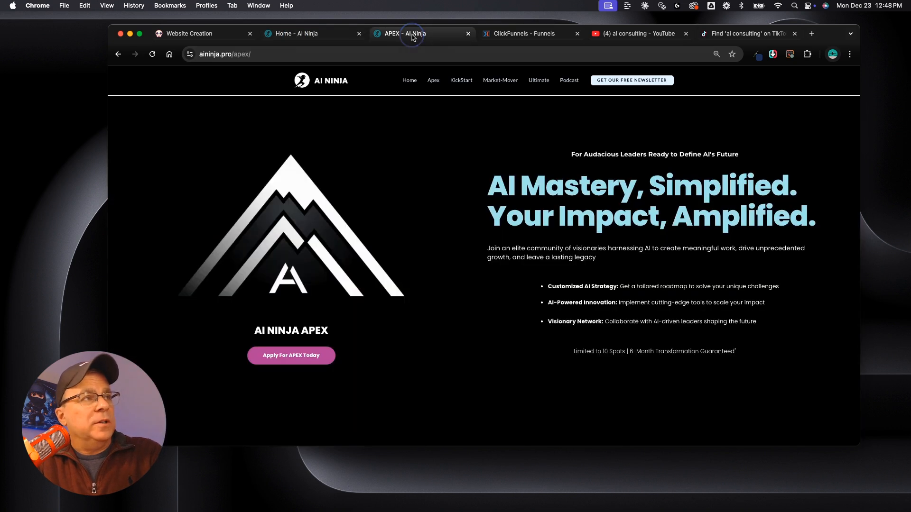
Add a group to the Website Creation board, name it My Brand, and move it toward the canvas's upper-left area.
{"action": "left_click", "coordinate": [192, 36]}
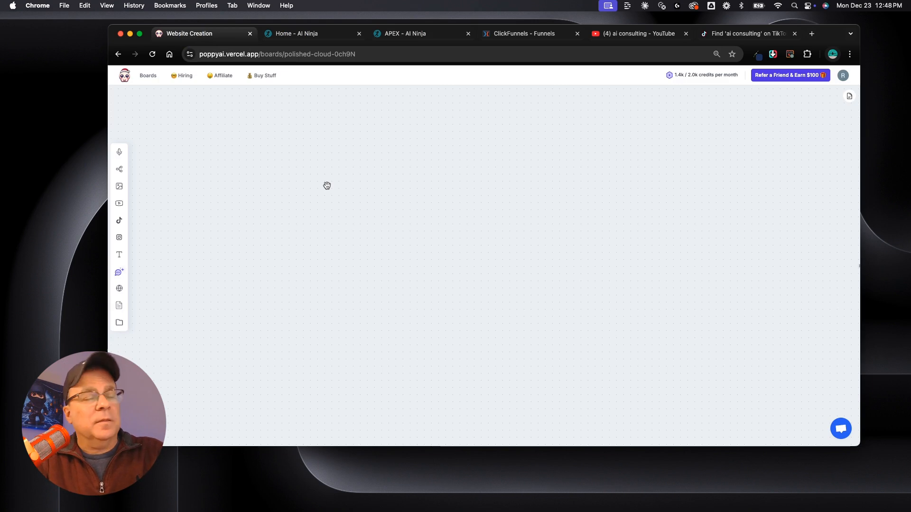
{"action": "left_click", "coordinate": [119, 323]}
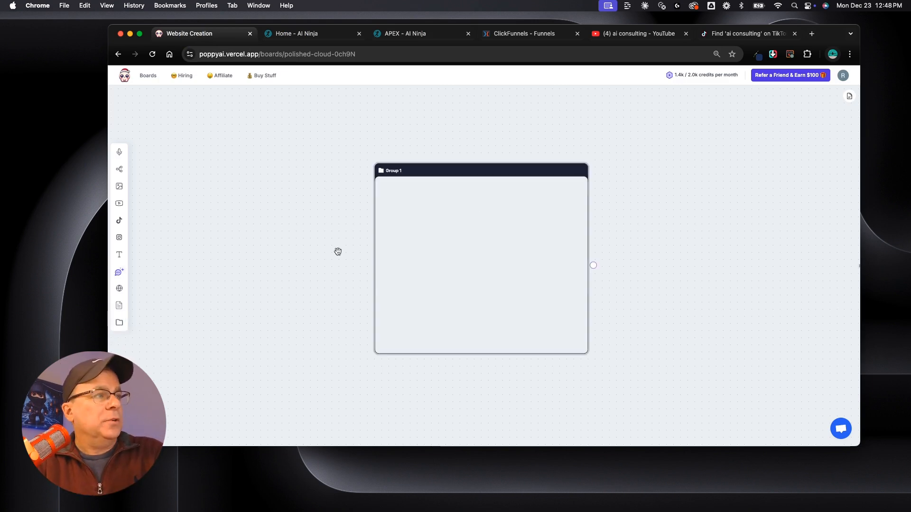
{"action": "left_click", "coordinate": [397, 172]}
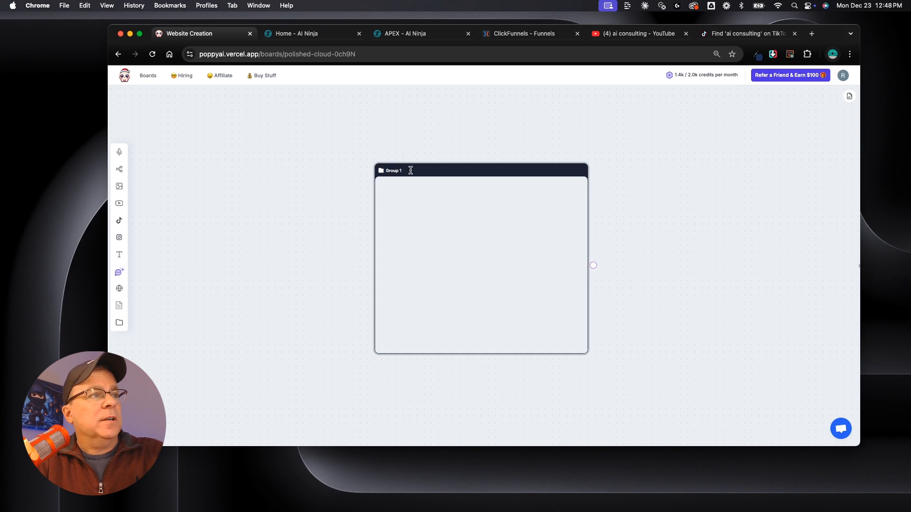
{"action": "key", "text": "BackSpace"}
{"action": "key", "text": "BackSpace"}
{"action": "key", "text": "BackSpace"}
{"action": "key", "text": "BackSpace"}
{"action": "key", "text": "BackSpace"}
{"action": "key", "text": "BackSpace"}
{"action": "type", "text": "Ma"}
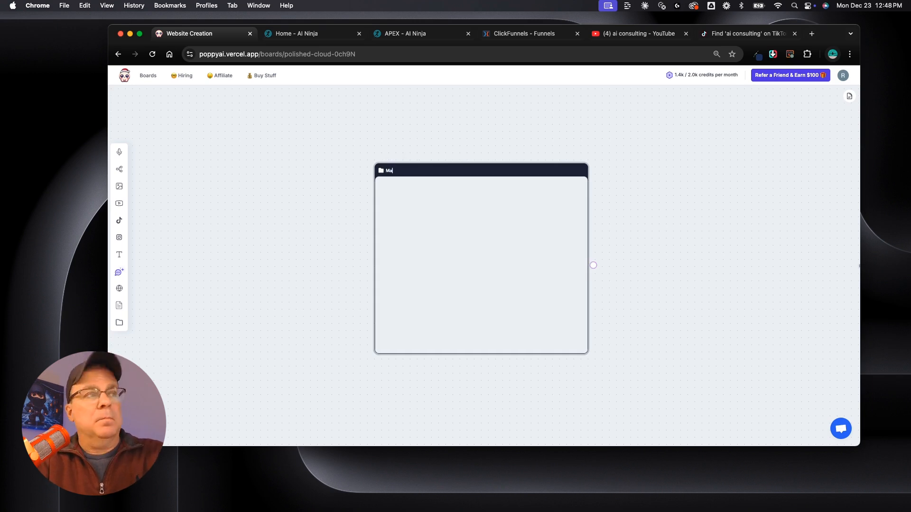
{"action": "type", "text": "y Brand"}
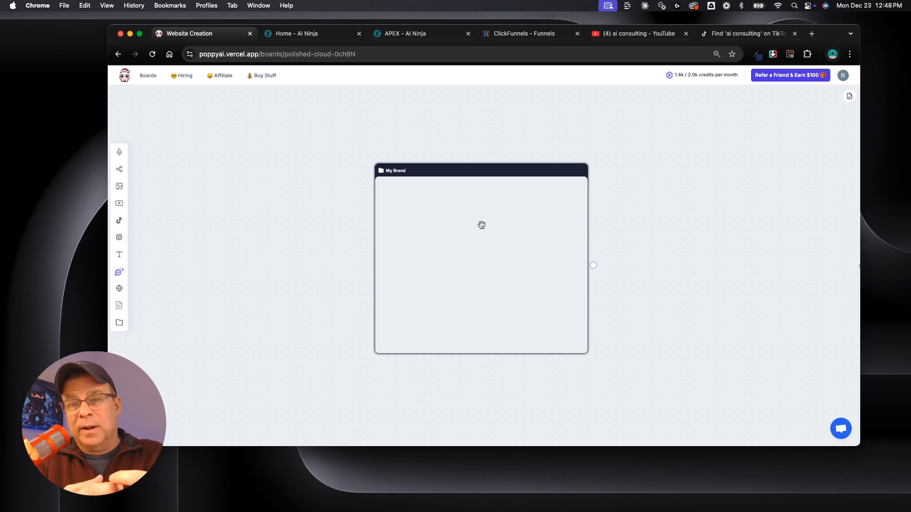
{"action": "left_click_drag", "start_coordinate": [500, 173], "coordinate": [379, 144]}
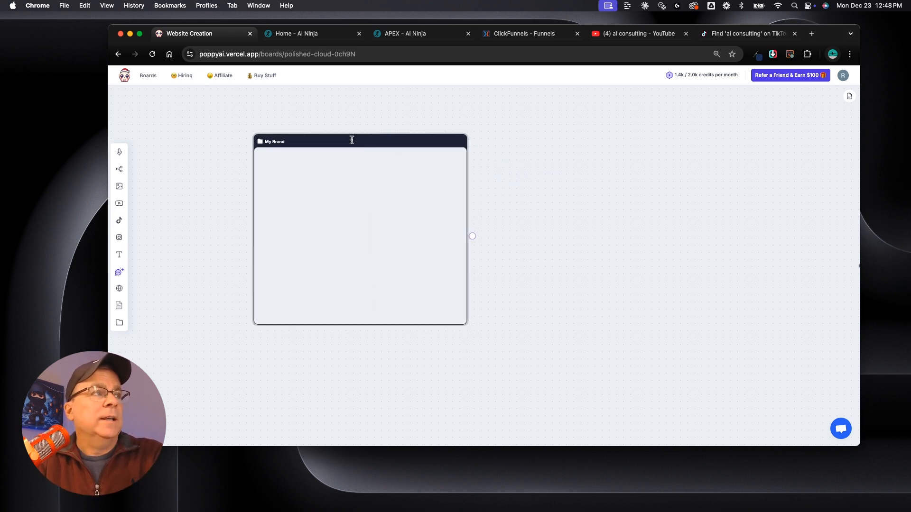
{"action": "left_click", "coordinate": [290, 34]}
{"action": "left_click", "coordinate": [377, 37]}
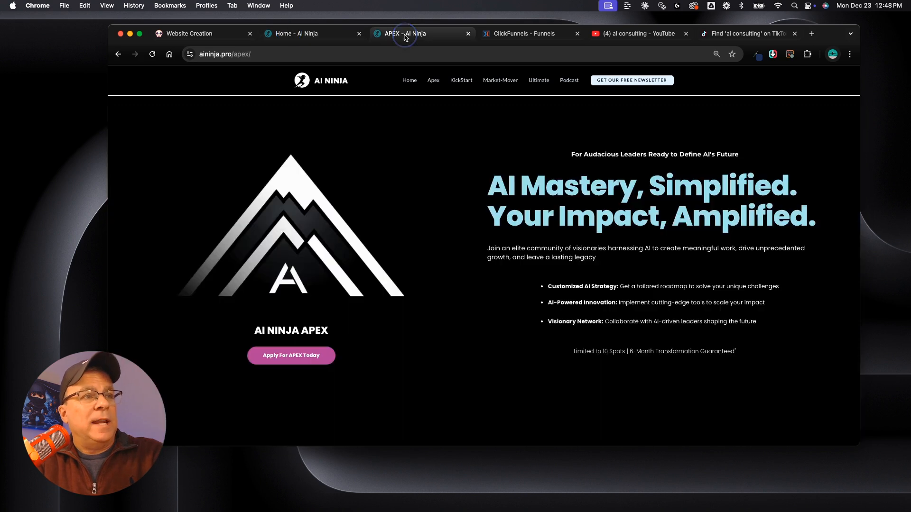
{"action": "left_click", "coordinate": [308, 35]}
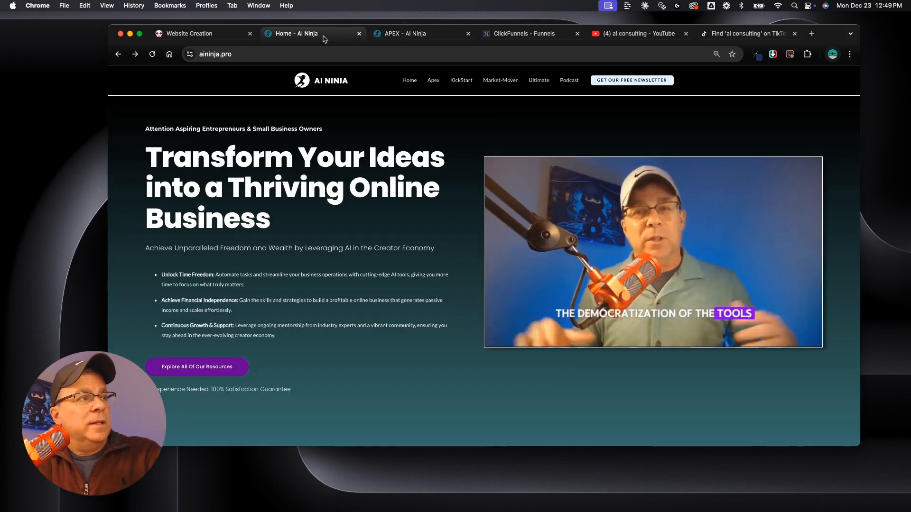
{"action": "left_click", "coordinate": [210, 36]}
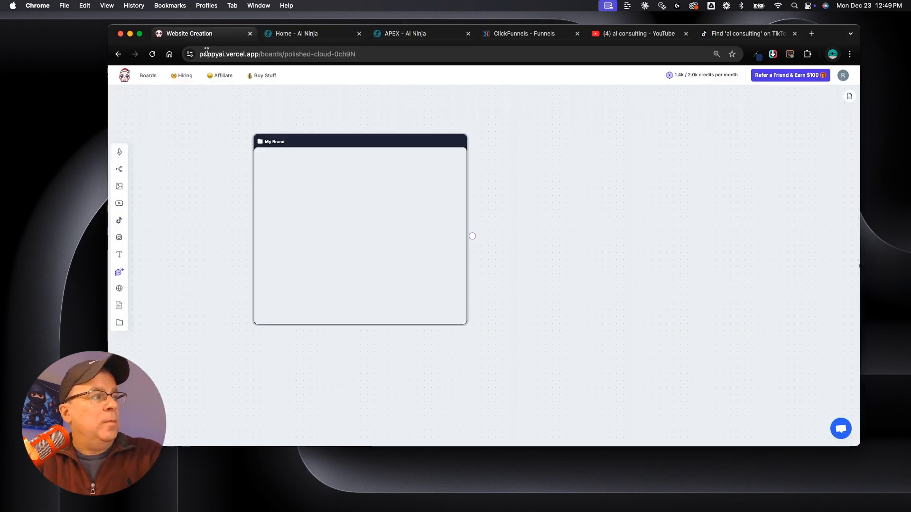
{"action": "left_click", "coordinate": [120, 290]}
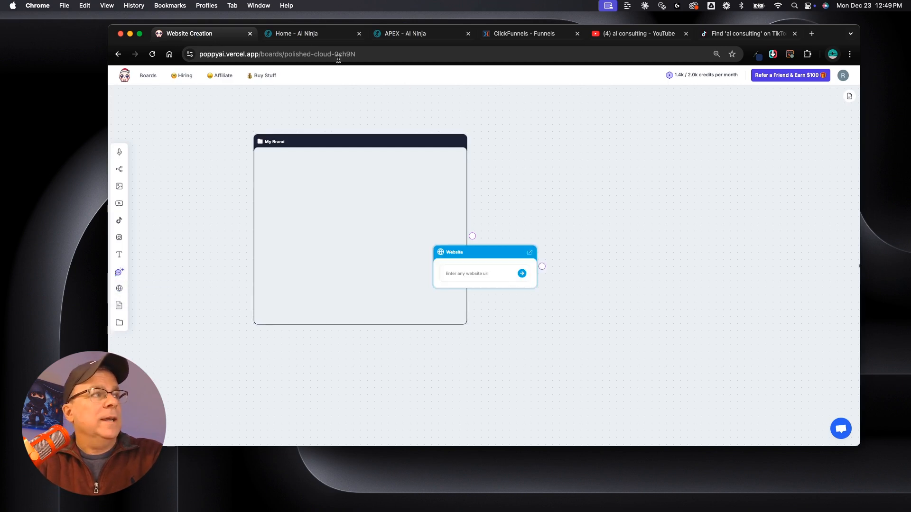
{"action": "left_click", "coordinate": [455, 274]}
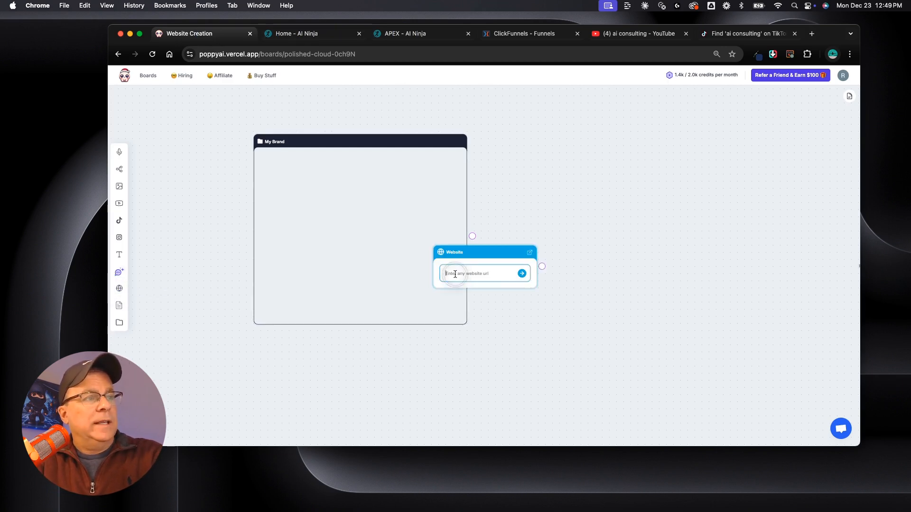
{"action": "type", "text": "https://aininja.pro/"}
{"action": "left_click", "coordinate": [522, 274]}
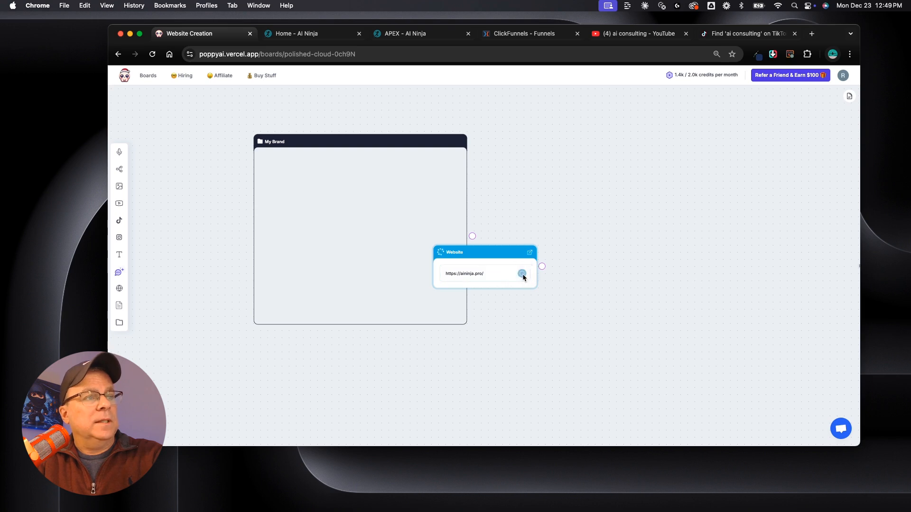
{"action": "left_click_drag", "start_coordinate": [492, 254], "coordinate": [322, 165]}
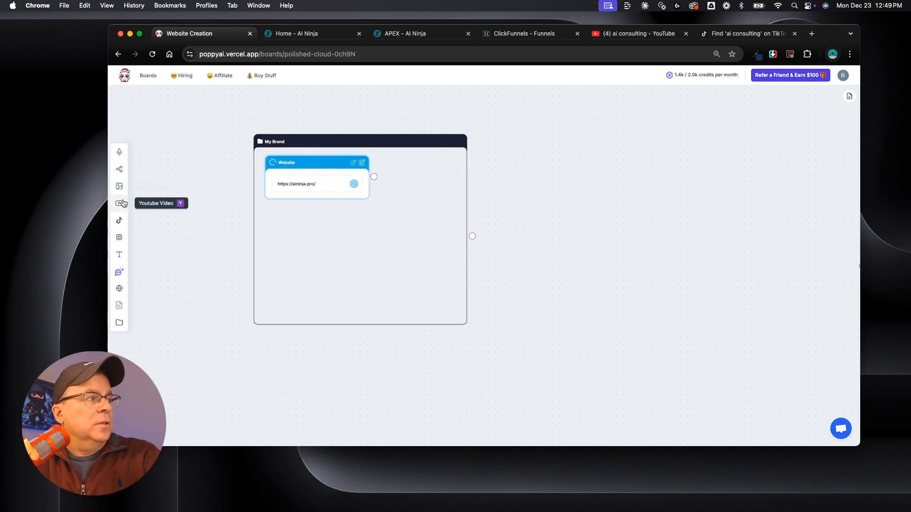
{"action": "left_click", "coordinate": [119, 290]}
{"action": "left_click", "coordinate": [403, 33]}
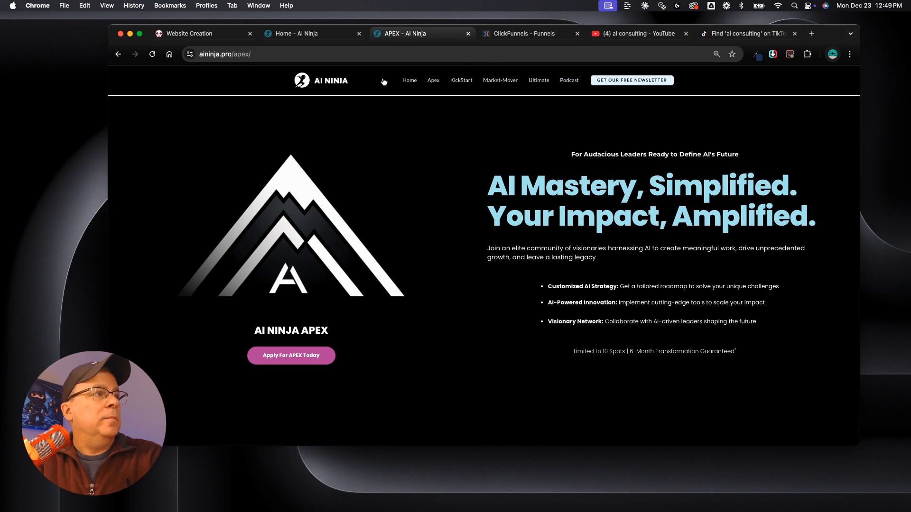
{"action": "left_click", "coordinate": [228, 55]}
{"action": "key", "text": "cmd+c"}
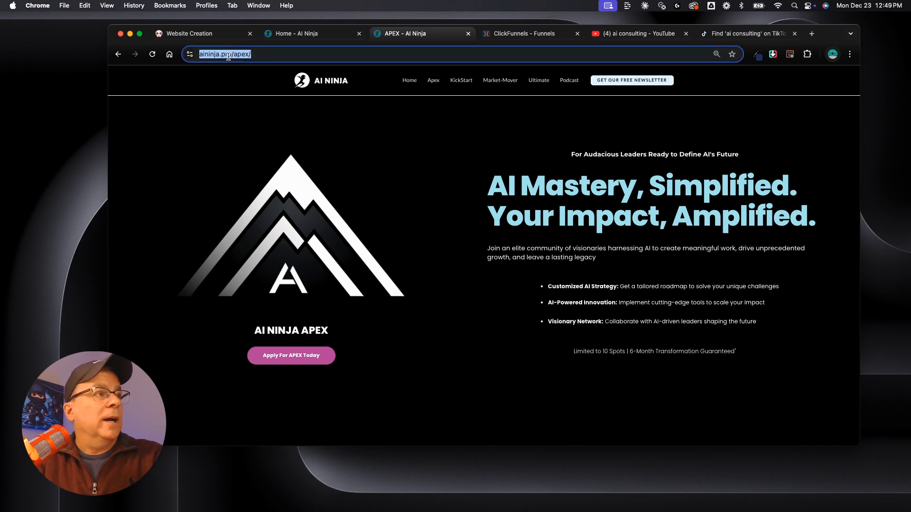
{"action": "left_click", "coordinate": [204, 34]}
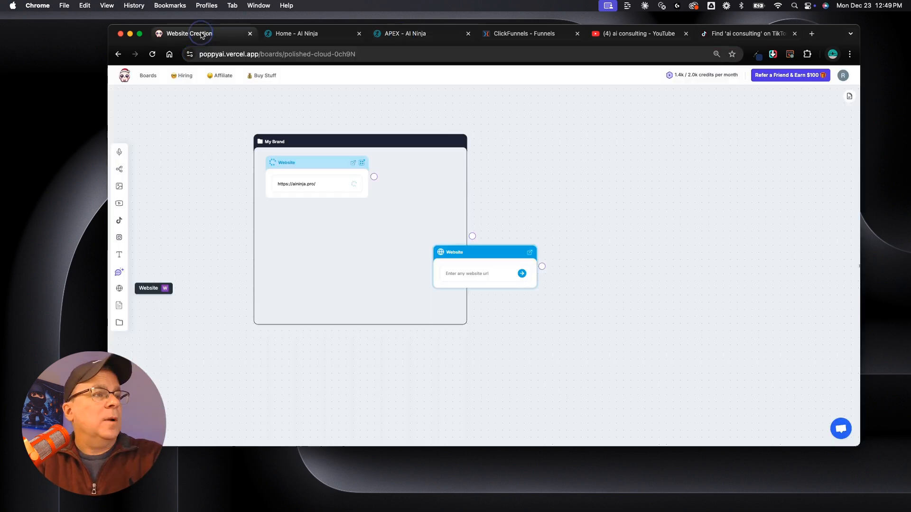
{"action": "left_click", "coordinate": [464, 276]}
{"action": "key", "text": "cmd+v"}
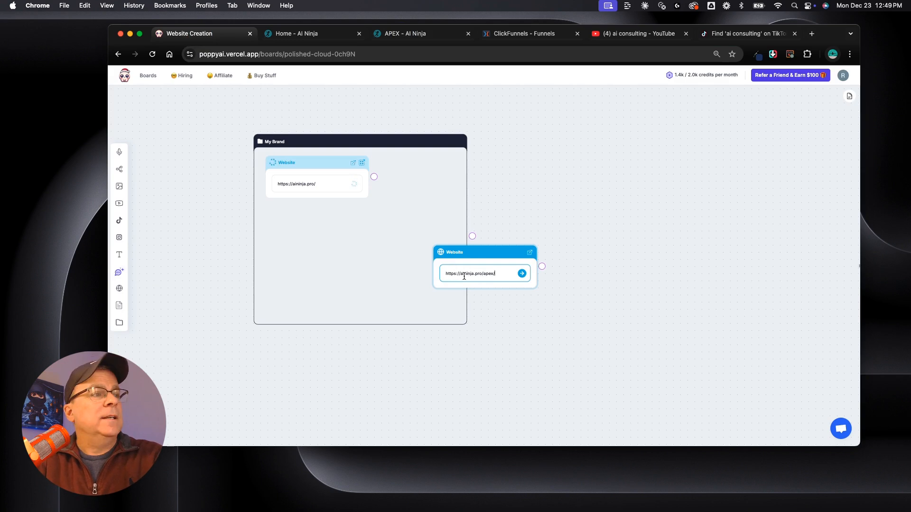
{"action": "left_click", "coordinate": [522, 273]}
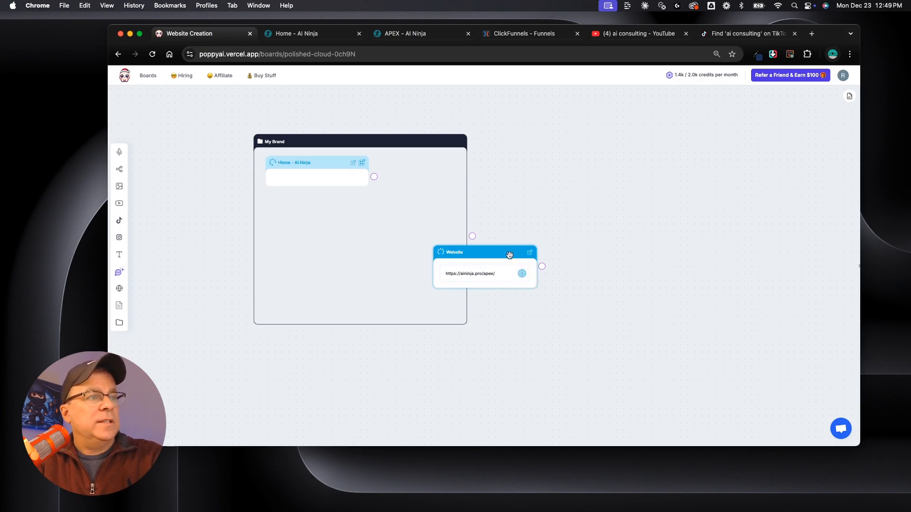
Place the APEX website card below the home page card in My Brand and enlarge the group.
{"action": "left_click_drag", "start_coordinate": [488, 254], "coordinate": [329, 267]}
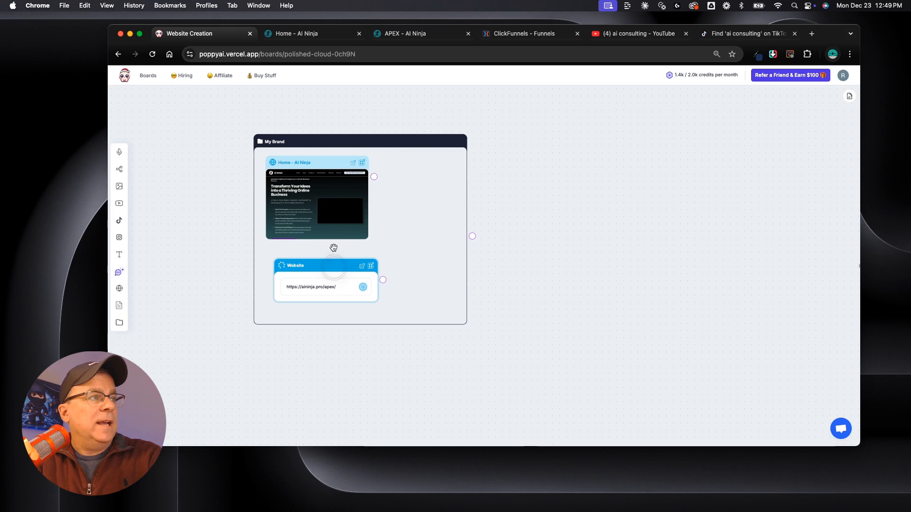
{"action": "left_click_drag", "start_coordinate": [464, 321], "coordinate": [517, 414]}
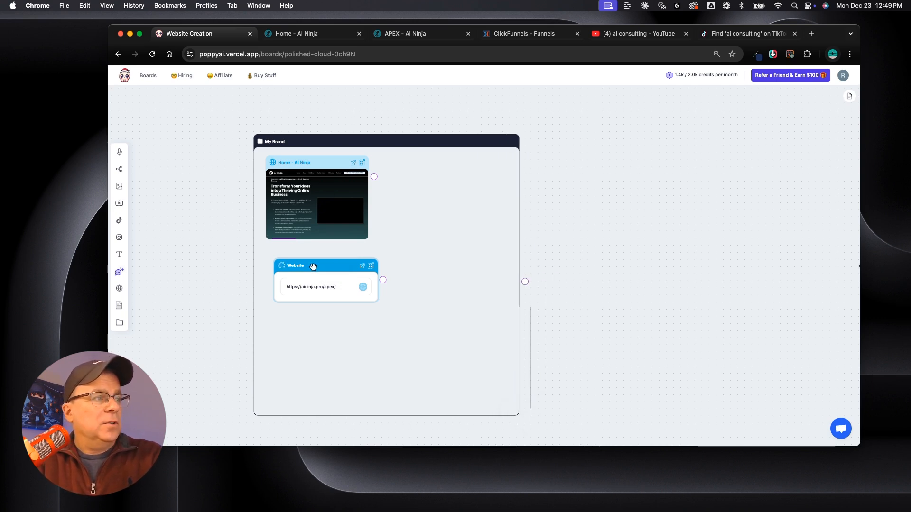
{"action": "left_click_drag", "start_coordinate": [311, 266], "coordinate": [304, 264]}
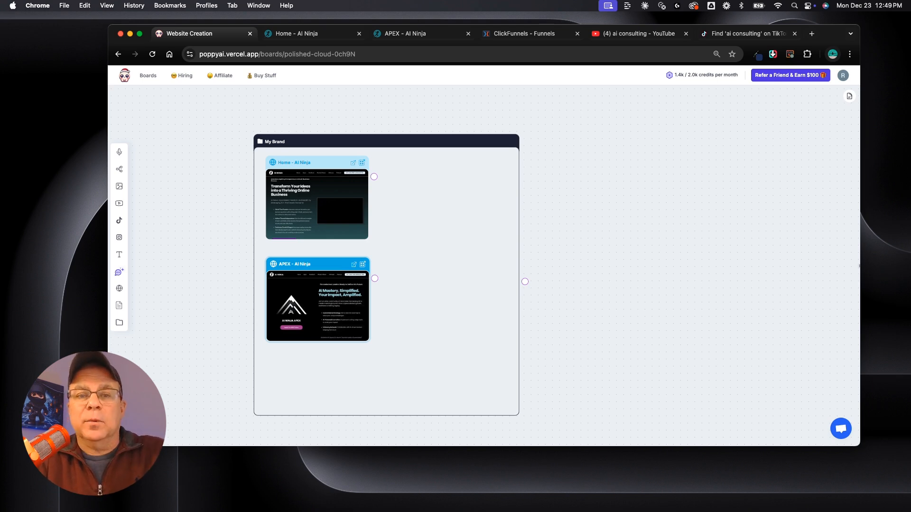
Upload the document "AI Ninja - Repository Finding Your Brand DNA" from the DOCS FOR CLAUDE folder to the board.
{"action": "left_click_drag", "start_coordinate": [910, 135], "coordinate": [571, 103]}
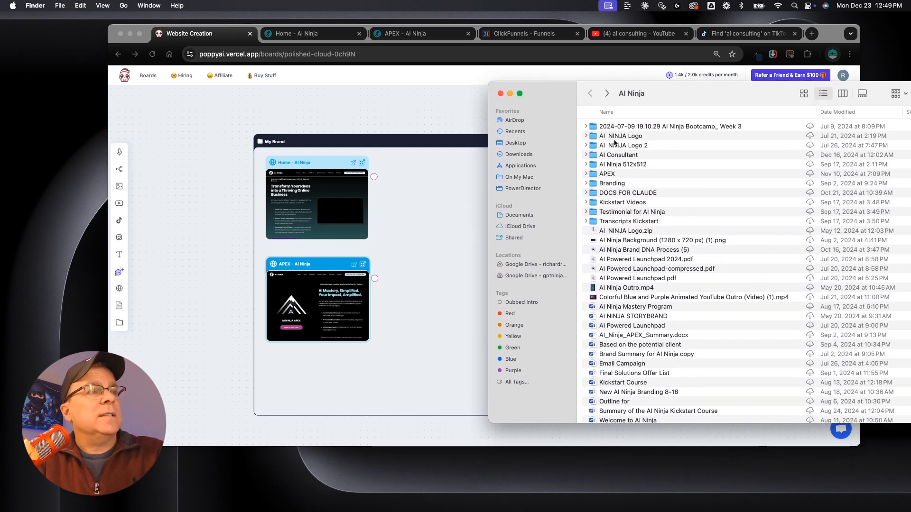
{"action": "double_click", "coordinate": [593, 193]}
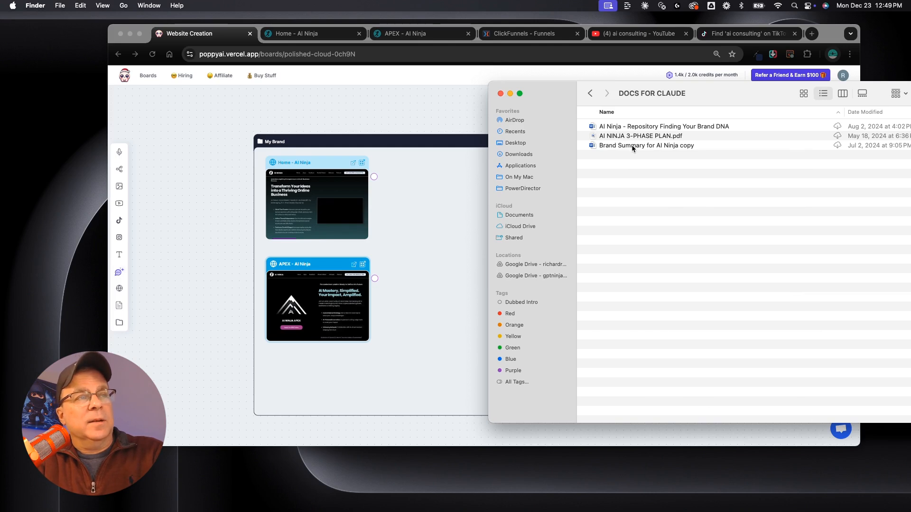
{"action": "left_click", "coordinate": [120, 315]}
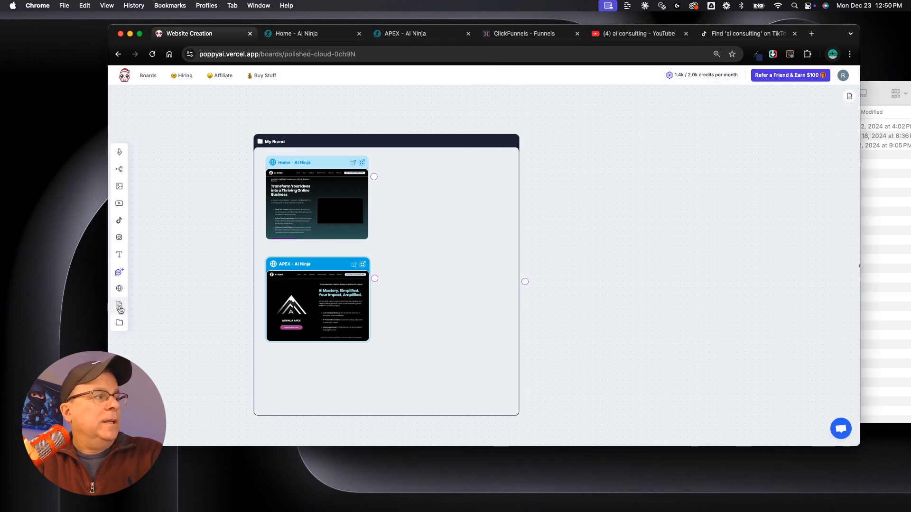
{"action": "left_click", "coordinate": [119, 305]}
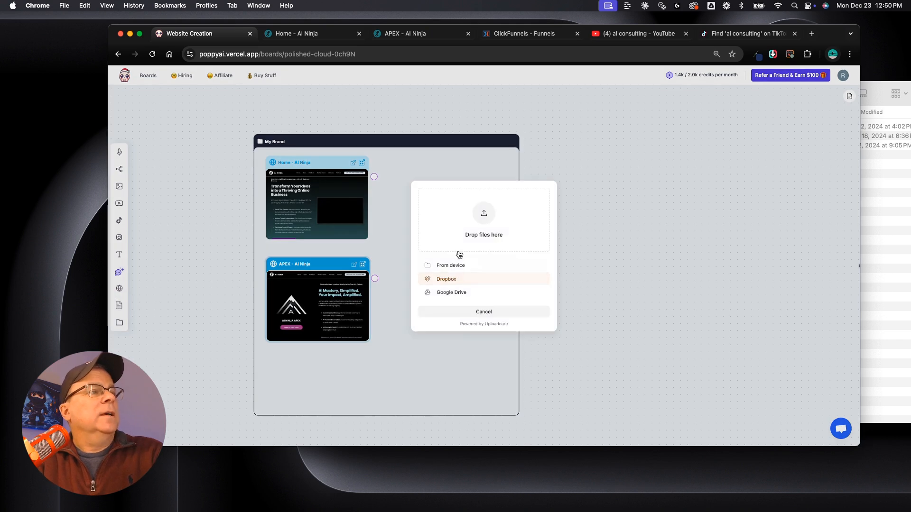
{"action": "left_click", "coordinate": [877, 76]}
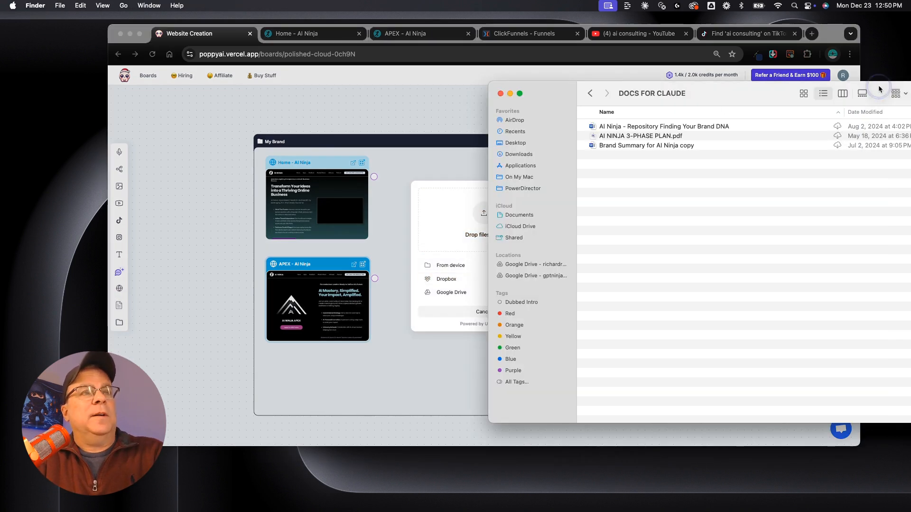
{"action": "left_click_drag", "start_coordinate": [592, 127], "coordinate": [454, 225]}
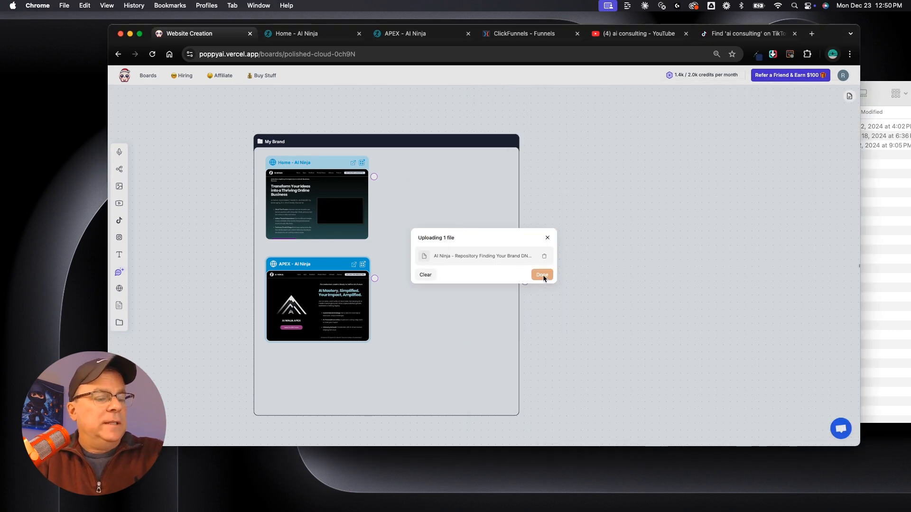
{"action": "left_click", "coordinate": [542, 276]}
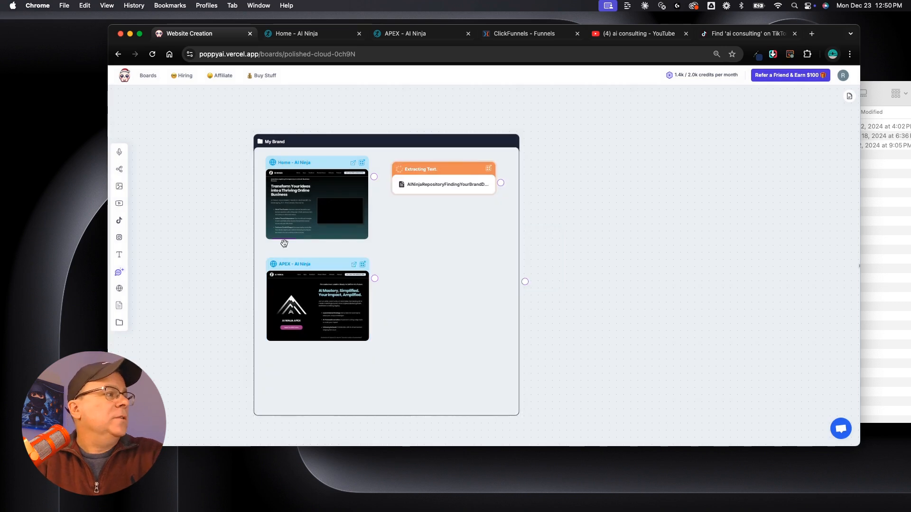
Upload the document "AI NINJA 3-PHASE PLAN.pdf" from the DOCS FOR CLAUDE folder to the board.
{"action": "left_click", "coordinate": [120, 307]}
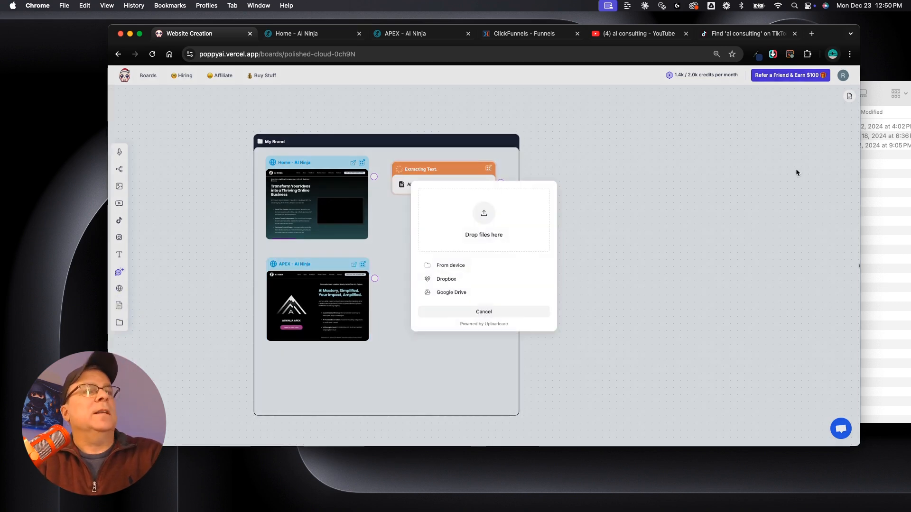
{"action": "left_click", "coordinate": [896, 178]}
{"action": "left_click_drag", "start_coordinate": [593, 137], "coordinate": [451, 237]}
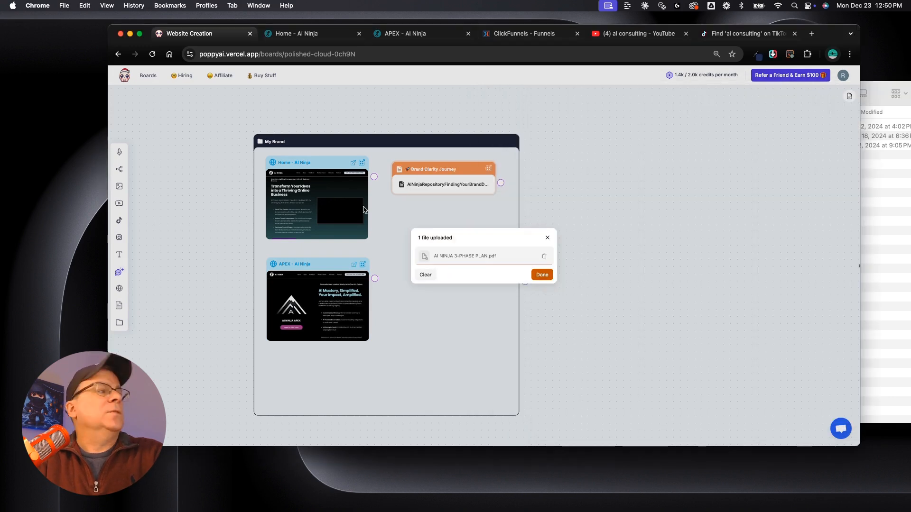
{"action": "left_click", "coordinate": [119, 306]}
{"action": "left_click", "coordinate": [119, 306]}
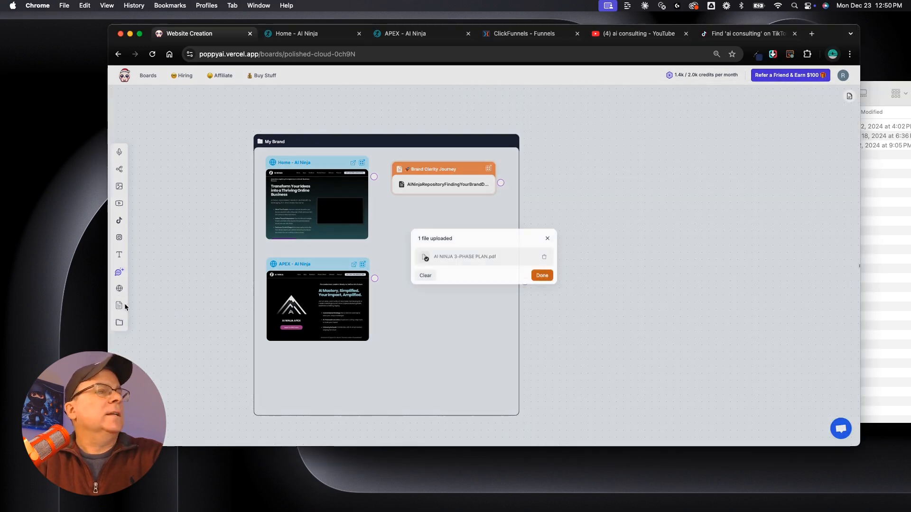
{"action": "left_click", "coordinate": [875, 90]}
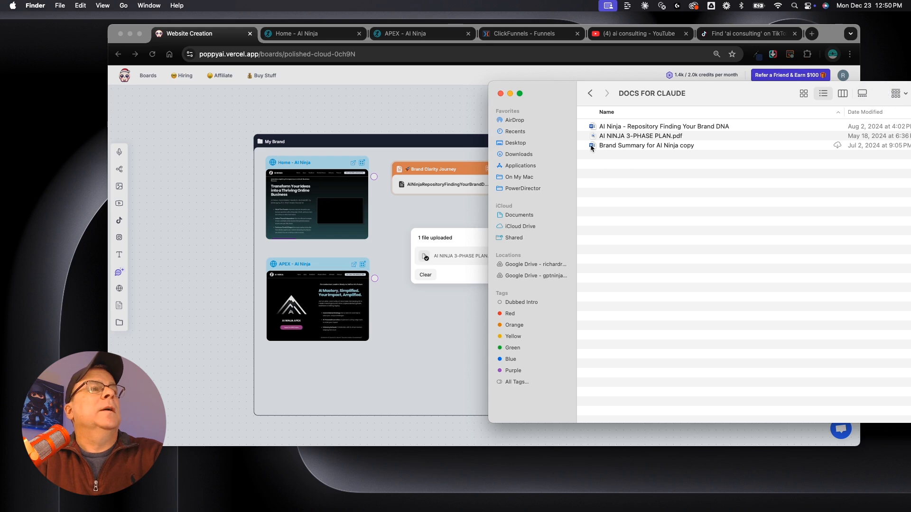
{"action": "left_click", "coordinate": [455, 332]}
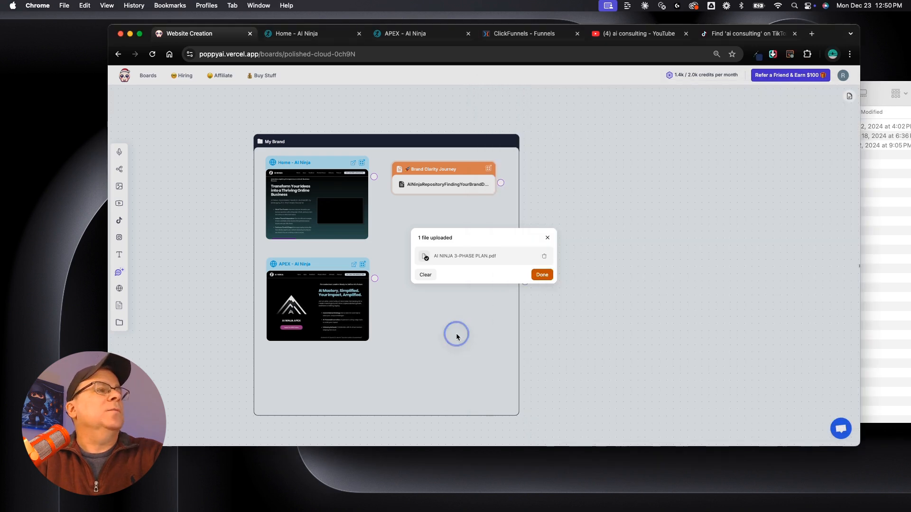
{"action": "left_click", "coordinate": [541, 275]}
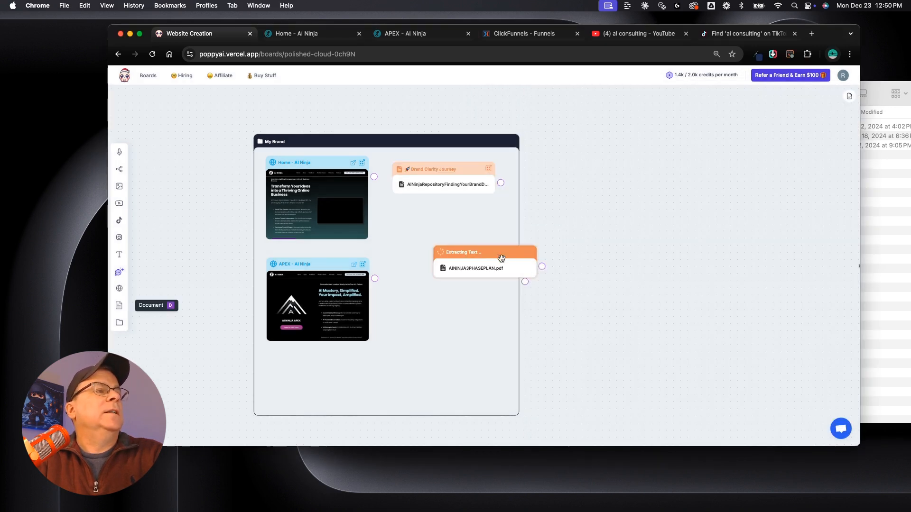
Upload the document "Brand Summary for AI Ninja copy" from the DOCS FOR CLAUDE folder to the board.
{"action": "left_click", "coordinate": [149, 312]}
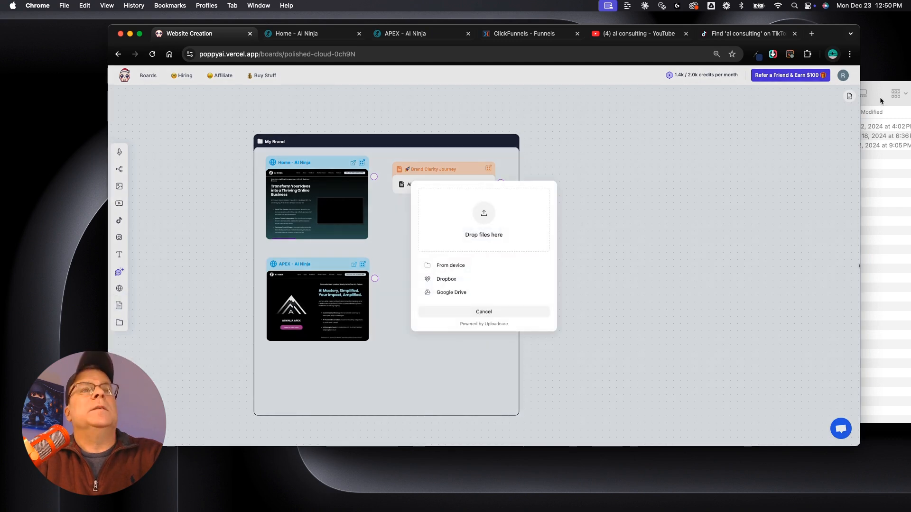
{"action": "left_click", "coordinate": [882, 92]}
{"action": "left_click_drag", "start_coordinate": [592, 149], "coordinate": [430, 315]}
{"action": "left_click", "coordinate": [496, 237]}
{"action": "left_click_drag", "start_coordinate": [496, 239], "coordinate": [462, 299]}
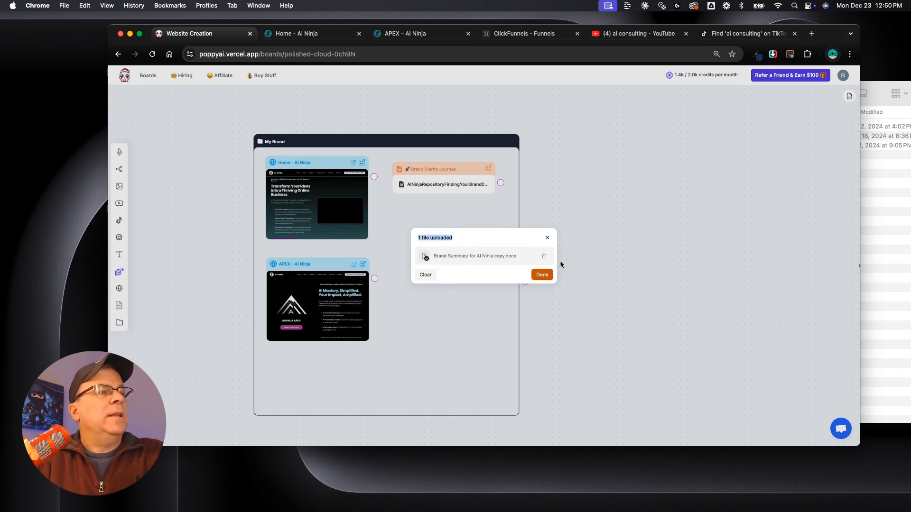
{"action": "left_click", "coordinate": [541, 276]}
Stack the brand summary and 3-phase plan cards below the Brand DNA document in My Brand and shrink the group to fit its cards.
{"action": "left_click_drag", "start_coordinate": [492, 249], "coordinate": [436, 207]}
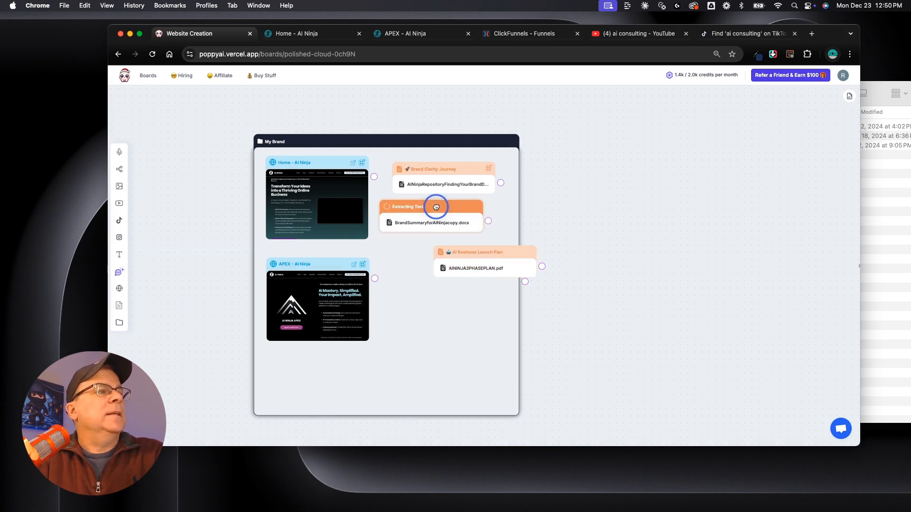
{"action": "left_click_drag", "start_coordinate": [477, 251], "coordinate": [429, 258]}
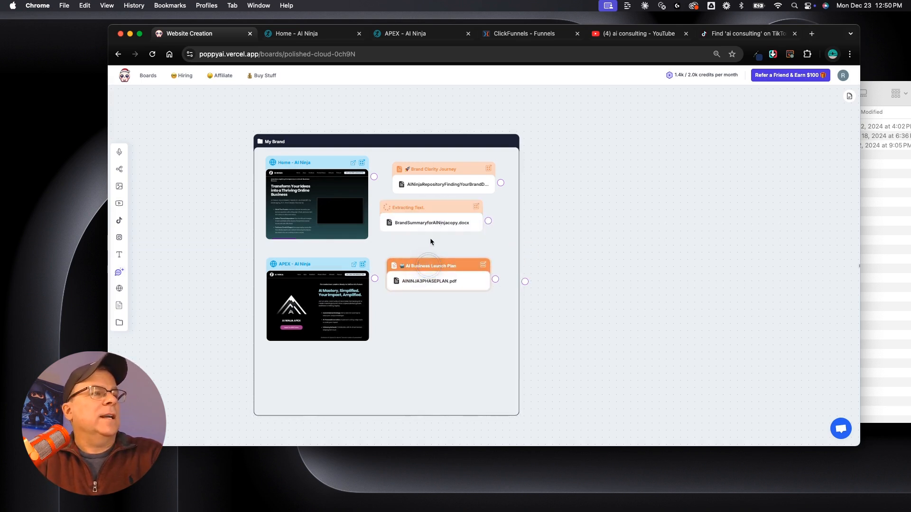
{"action": "left_click_drag", "start_coordinate": [444, 207], "coordinate": [464, 209]}
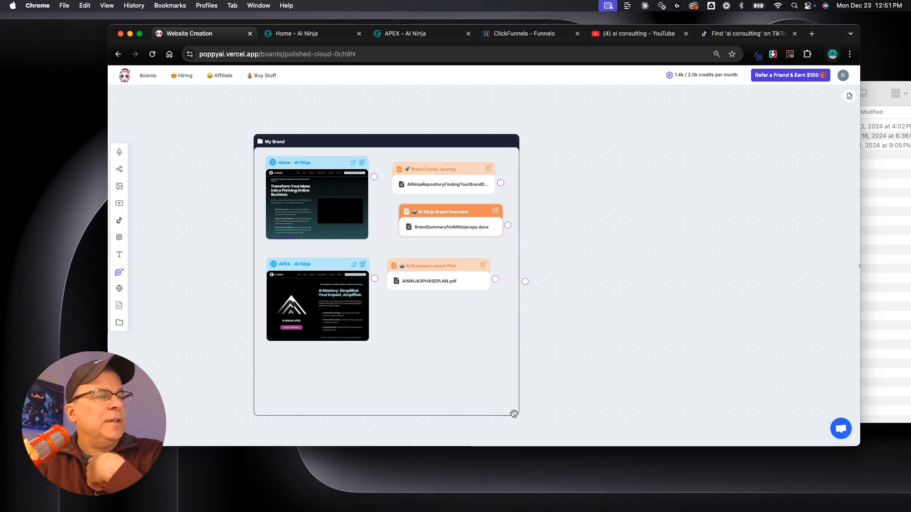
{"action": "left_click_drag", "start_coordinate": [516, 415], "coordinate": [511, 355]}
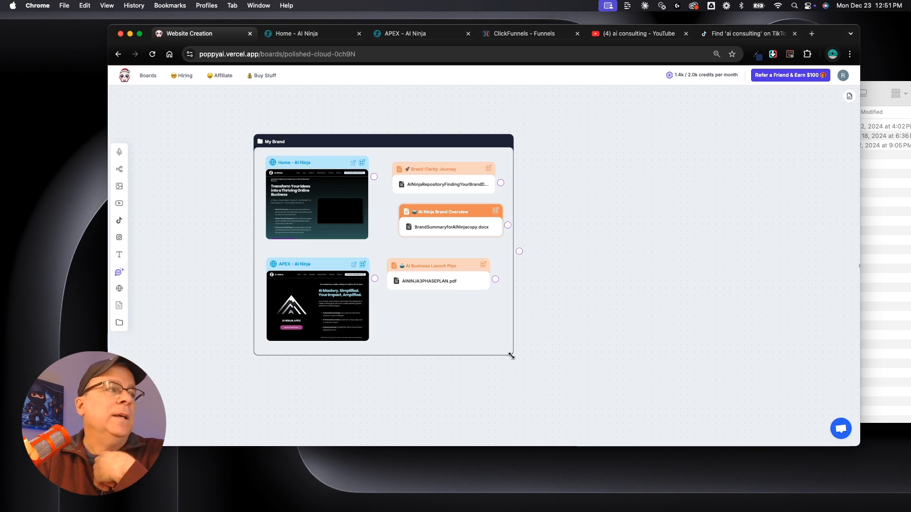
Add a second group named "AI Consulting Info" and arrange the two groups side by side on the board.
{"action": "left_click", "coordinate": [120, 324]}
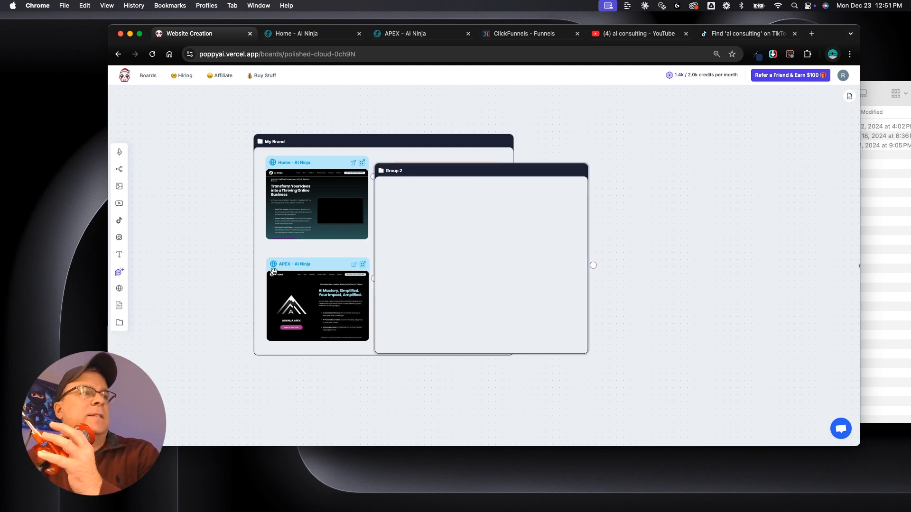
{"action": "left_click_drag", "start_coordinate": [403, 172], "coordinate": [586, 170]}
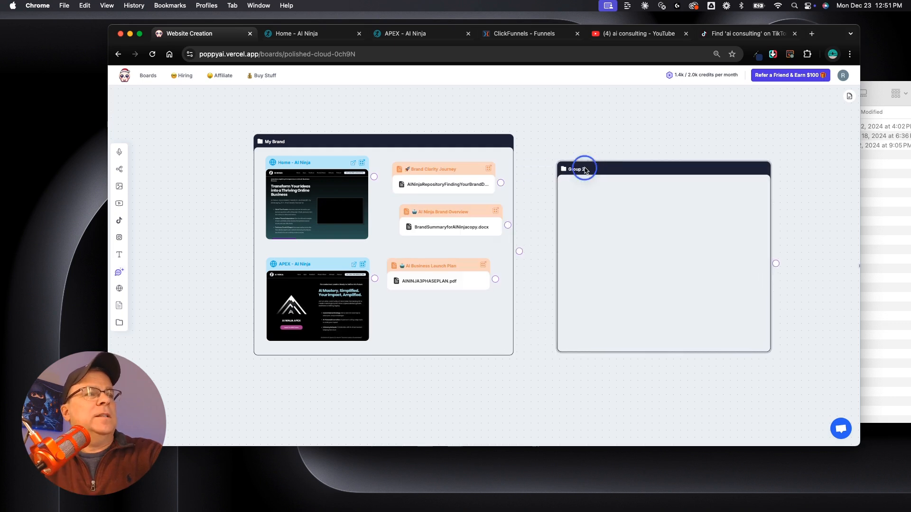
{"action": "left_click", "coordinate": [584, 170]}
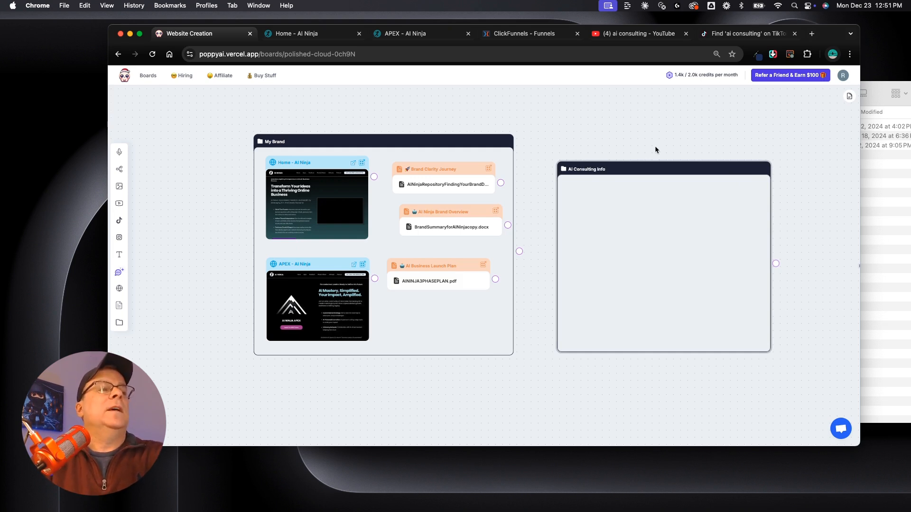
{"action": "left_click_drag", "start_coordinate": [388, 145], "coordinate": [309, 118]}
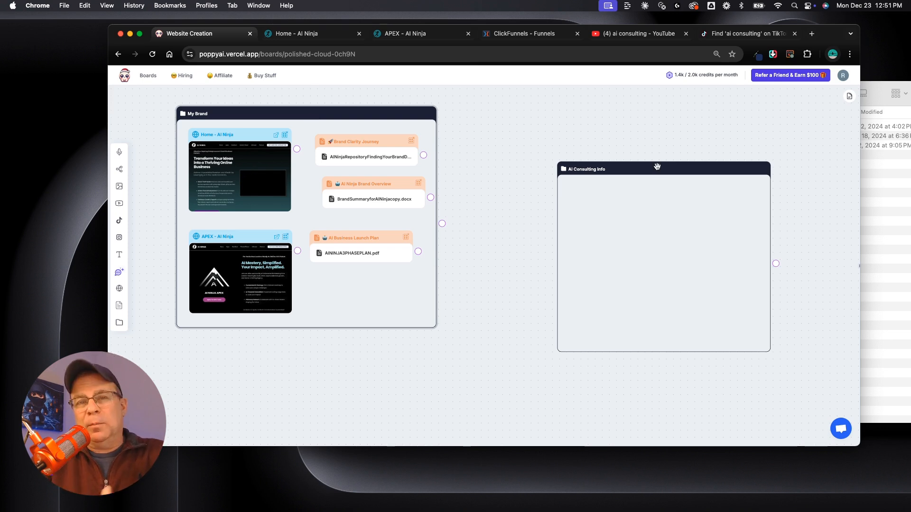
{"action": "left_click_drag", "start_coordinate": [657, 166], "coordinate": [573, 158]}
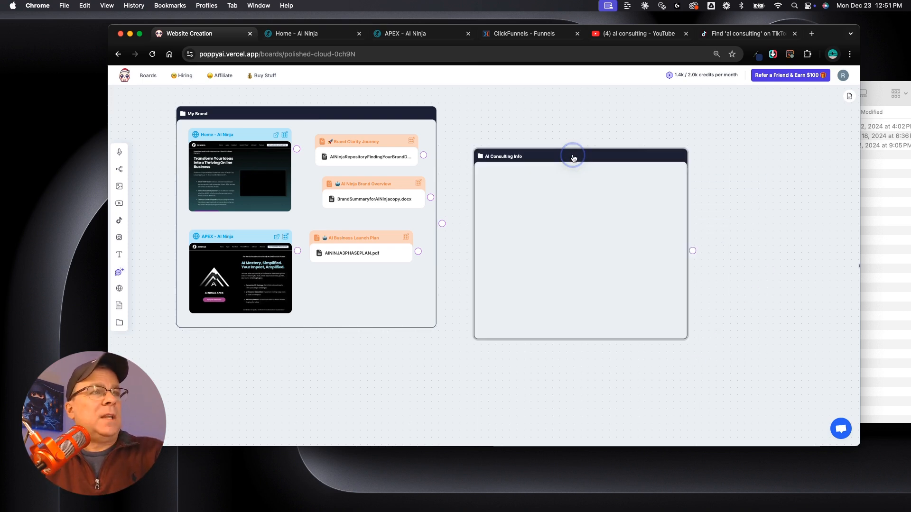
Browse the YouTube results for "ai consulting" and copy the link of the "How do I Become a Successful AI Consultant" video.
{"action": "left_click", "coordinate": [630, 35]}
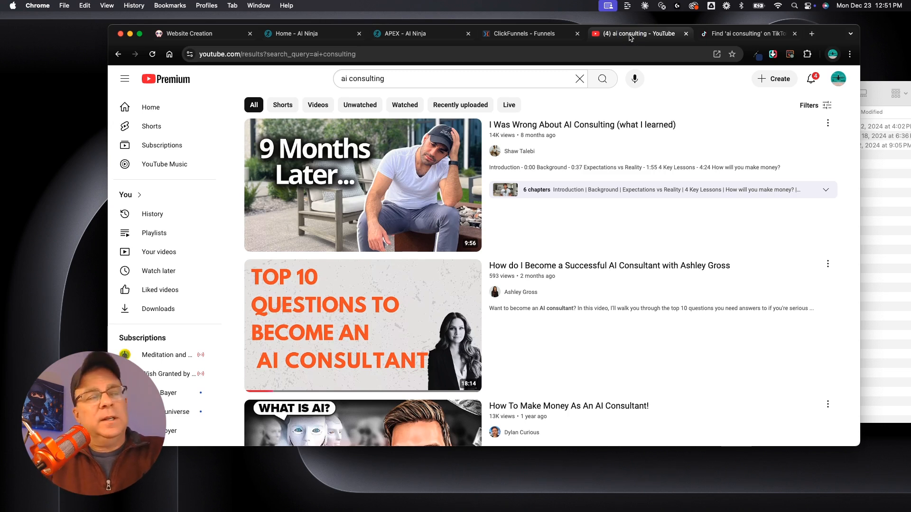
{"action": "scroll", "coordinate": [673, 158], "scroll_direction": "down", "scroll_amount": 5}
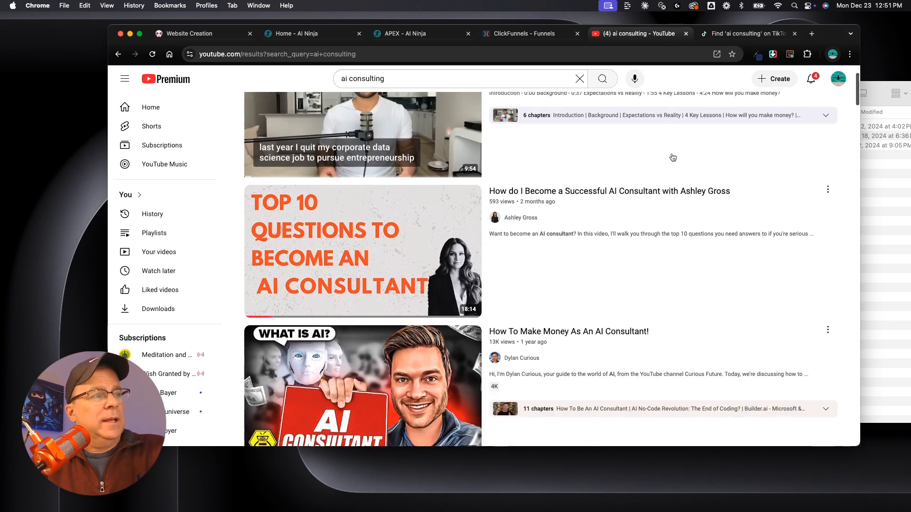
{"action": "scroll", "coordinate": [673, 158], "scroll_direction": "down", "scroll_amount": 8}
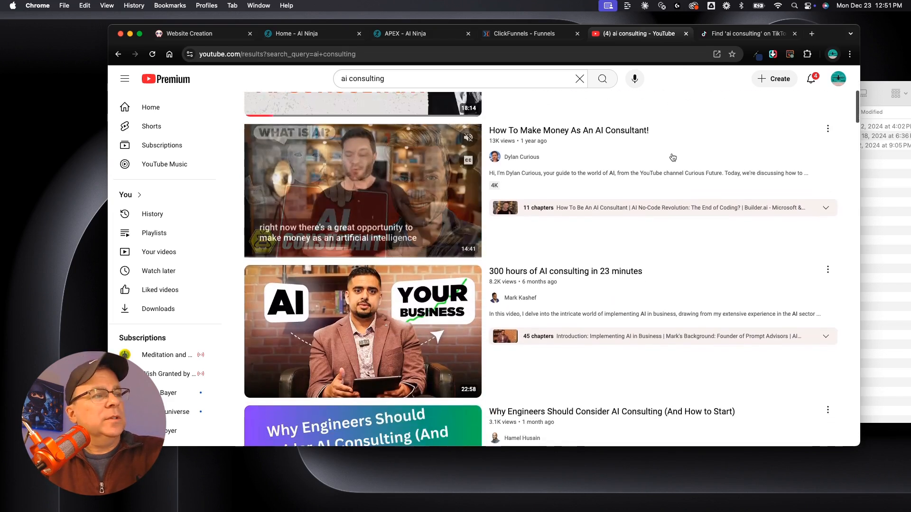
{"action": "scroll", "coordinate": [672, 158], "scroll_direction": "up", "scroll_amount": 10}
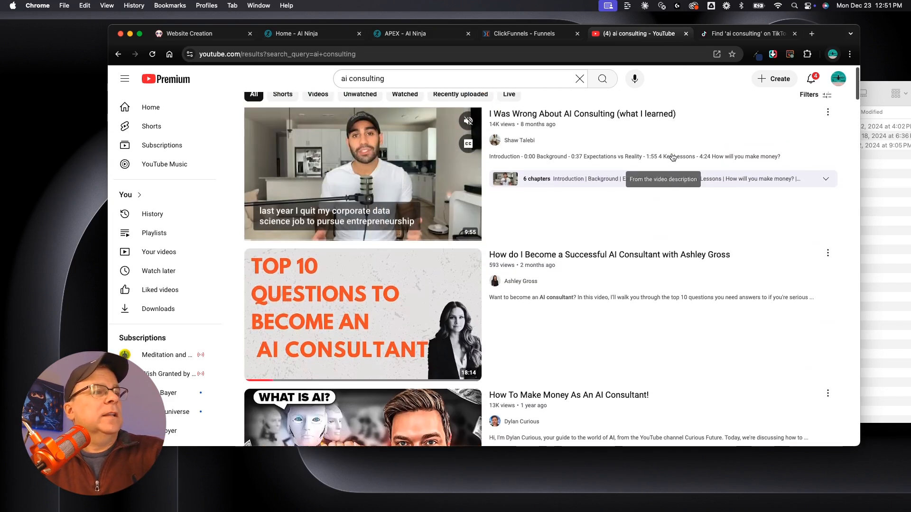
{"action": "mouse_move", "coordinate": [420, 332]}
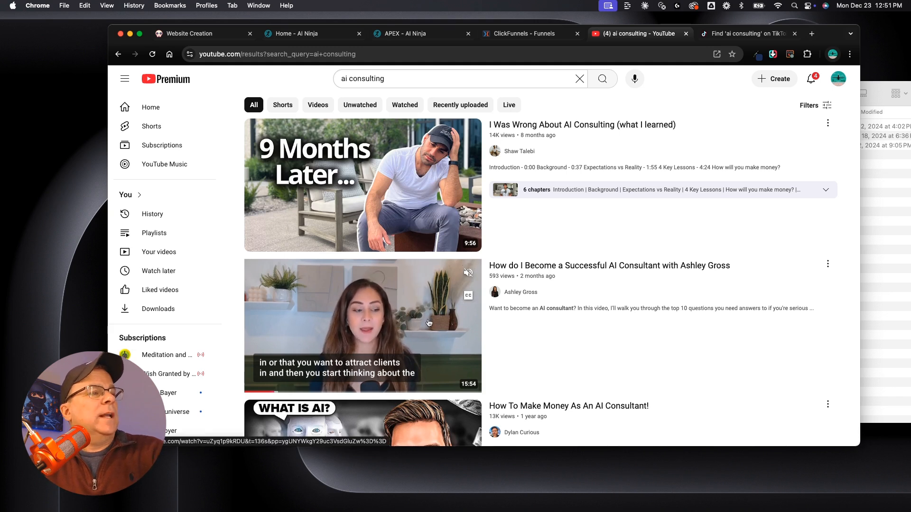
{"action": "right_click", "coordinate": [422, 317]}
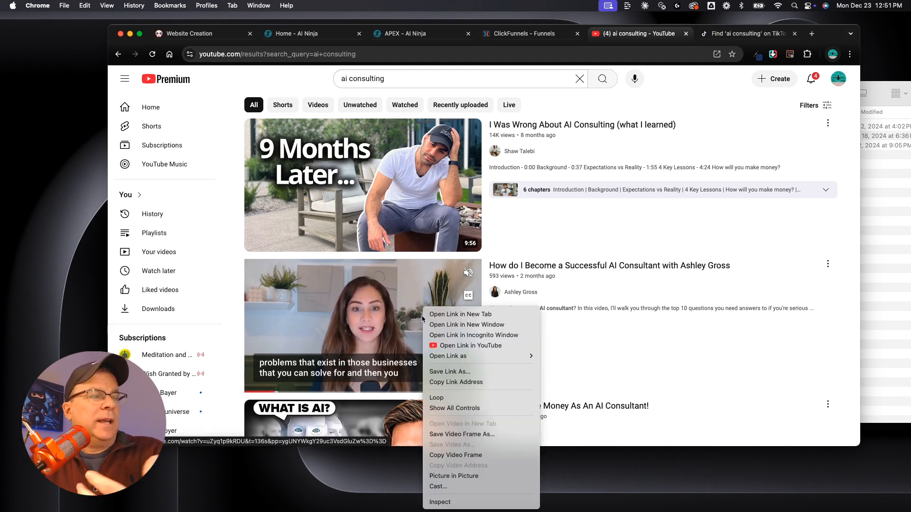
{"action": "left_click", "coordinate": [468, 382]}
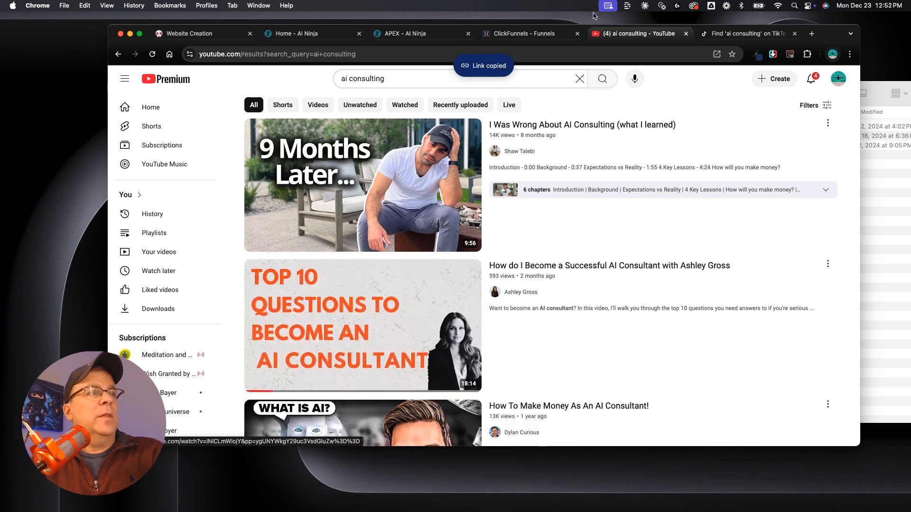
Add a YouTube card to the Poppy board with the copied video link and place it inside the AI Consulting Info group.
{"action": "left_click", "coordinate": [188, 33]}
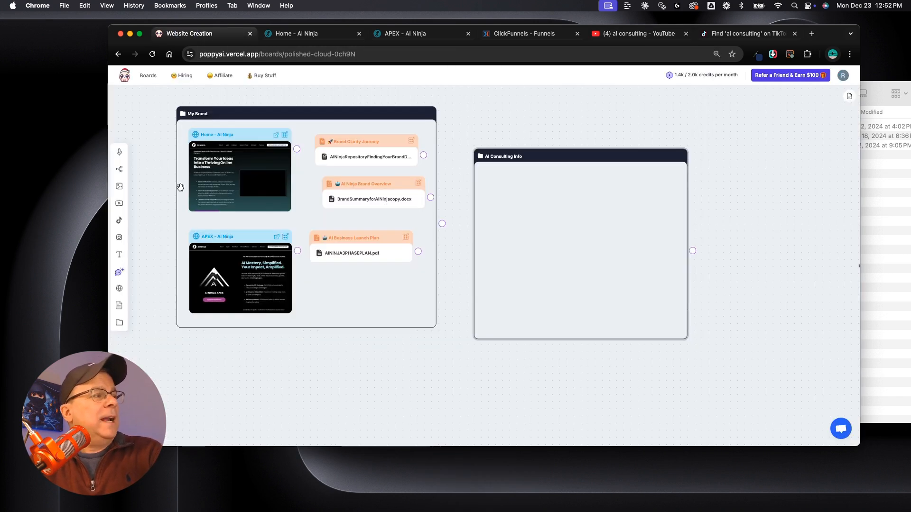
{"action": "left_click", "coordinate": [120, 207]}
{"action": "left_click", "coordinate": [434, 250]}
{"action": "key", "text": "super+v"}
{"action": "left_click", "coordinate": [467, 269]}
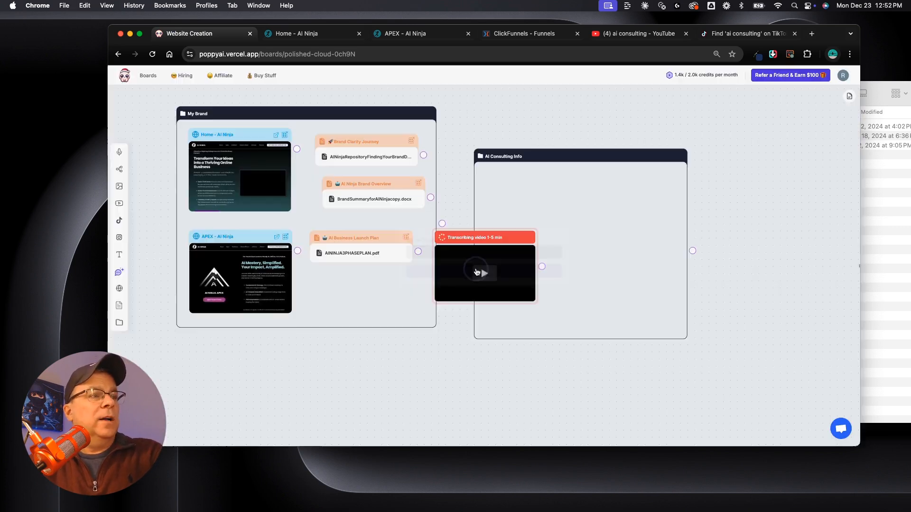
{"action": "left_click_drag", "start_coordinate": [474, 238], "coordinate": [524, 175]}
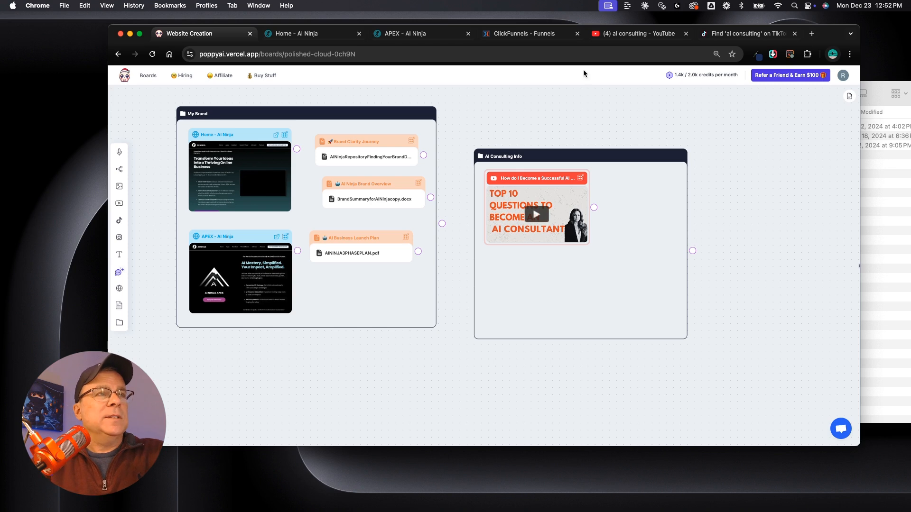
Copy the link of the "How To Make Money As An AI Consultant!" video from the YouTube results.
{"action": "left_click", "coordinate": [633, 33]}
{"action": "scroll", "coordinate": [569, 226], "scroll_direction": "down", "scroll_amount": 1}
{"action": "scroll", "coordinate": [569, 225], "scroll_direction": "down", "scroll_amount": 5}
{"action": "right_click", "coordinate": [418, 215]}
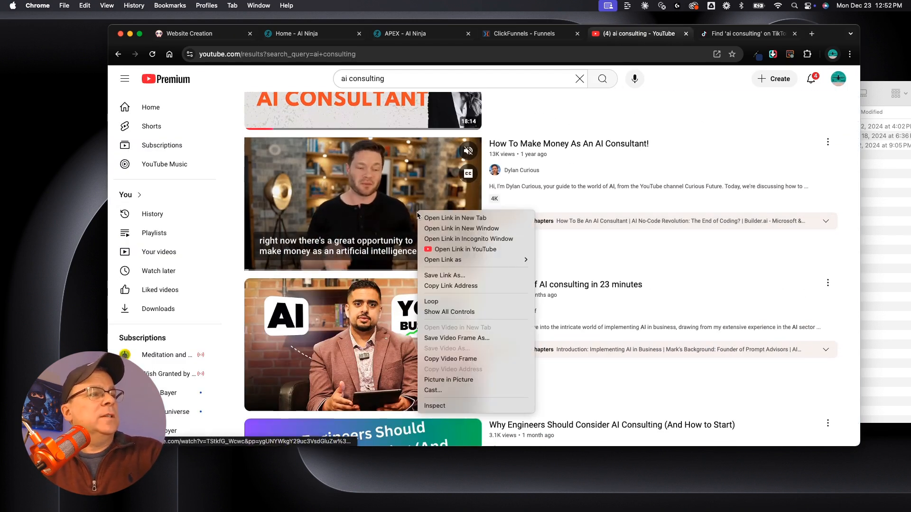
{"action": "left_click", "coordinate": [451, 286]}
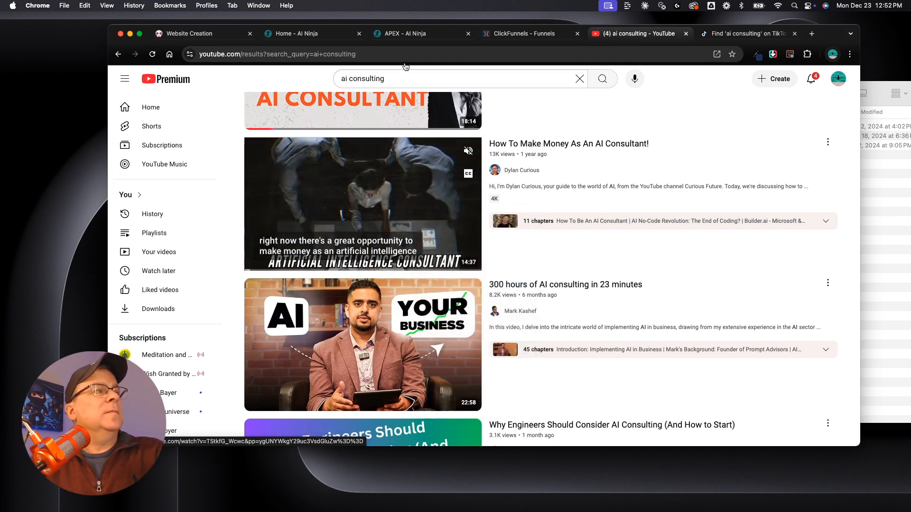
Add a second YouTube card with the copied link, place it beside the first video in AI Consulting Info, and widen the group.
{"action": "left_click", "coordinate": [188, 33]}
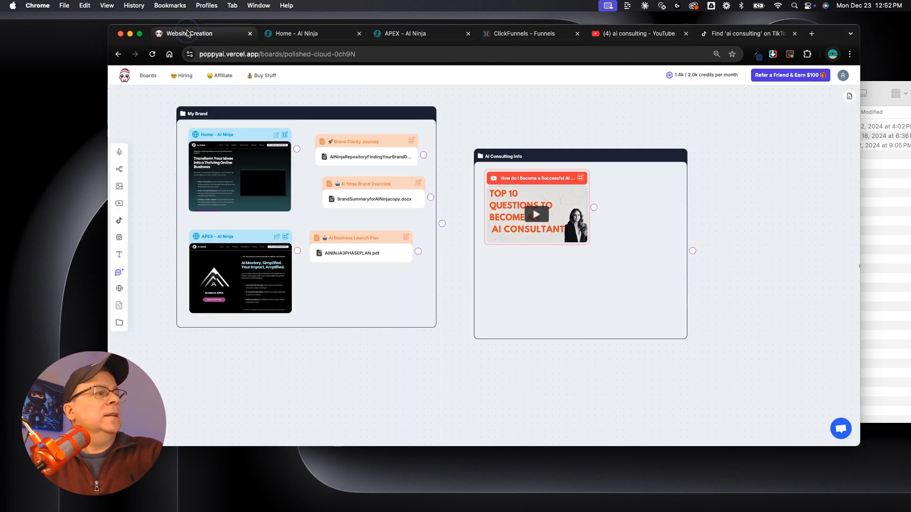
{"action": "left_click", "coordinate": [119, 204]}
{"action": "key", "text": "super+v"}
{"action": "left_click", "coordinate": [484, 271]}
{"action": "left_click_drag", "start_coordinate": [479, 237], "coordinate": [638, 184]}
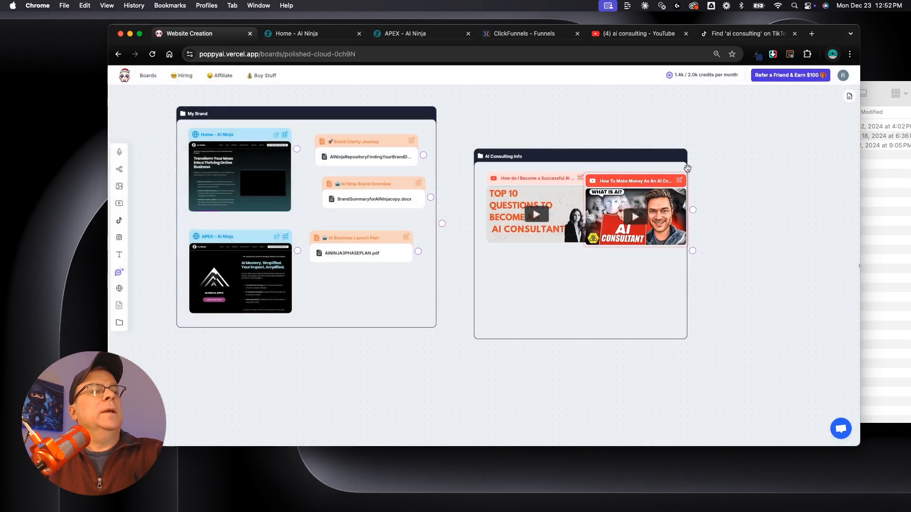
{"action": "left_click_drag", "start_coordinate": [687, 169], "coordinate": [738, 169]}
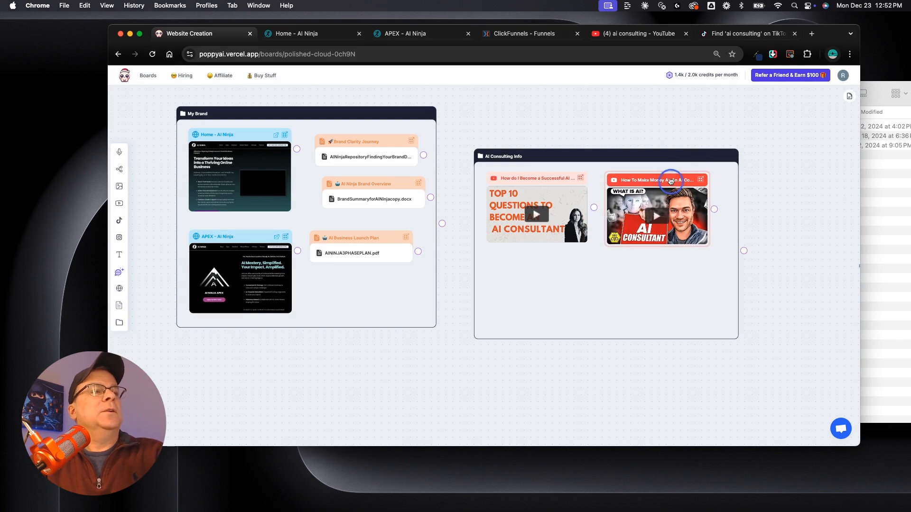
Copy the link of the "How to Make $25K/Month as an AI Consultant: Insider Tips and Strategies" video from the YouTube results.
{"action": "left_click", "coordinate": [636, 33]}
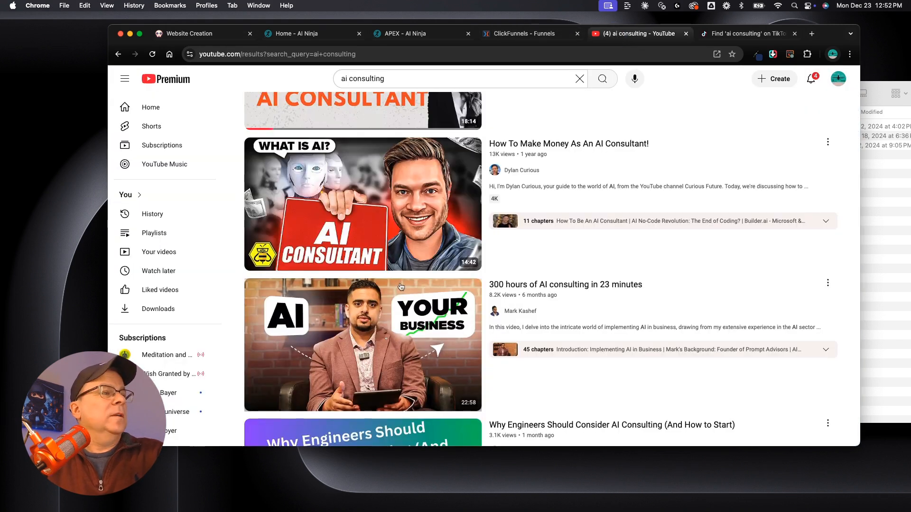
{"action": "scroll", "coordinate": [400, 287], "scroll_direction": "down", "scroll_amount": 3}
{"action": "scroll", "coordinate": [399, 287], "scroll_direction": "down", "scroll_amount": 7}
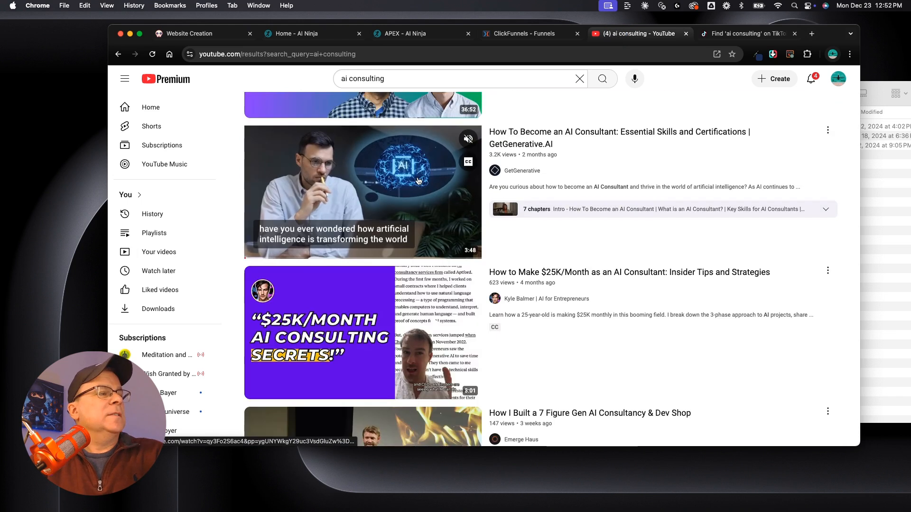
{"action": "scroll", "coordinate": [427, 190], "scroll_direction": "down", "scroll_amount": 3}
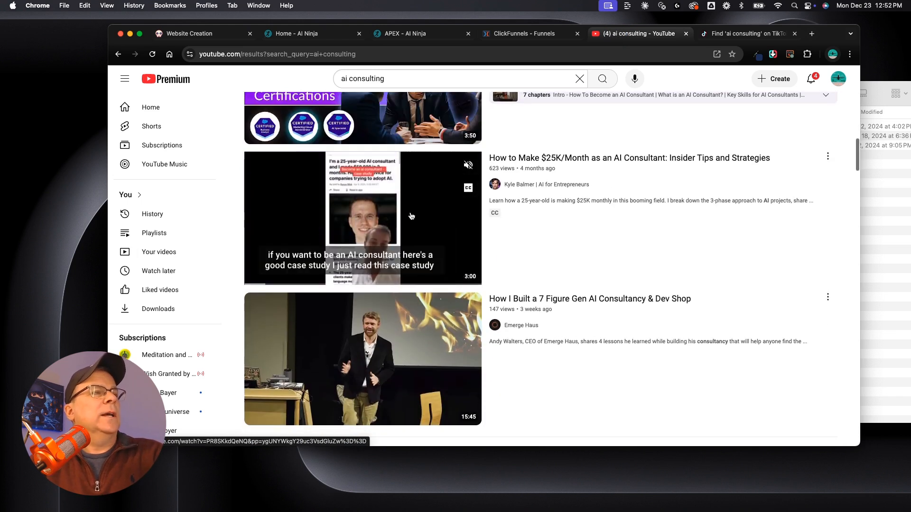
{"action": "right_click", "coordinate": [434, 174]}
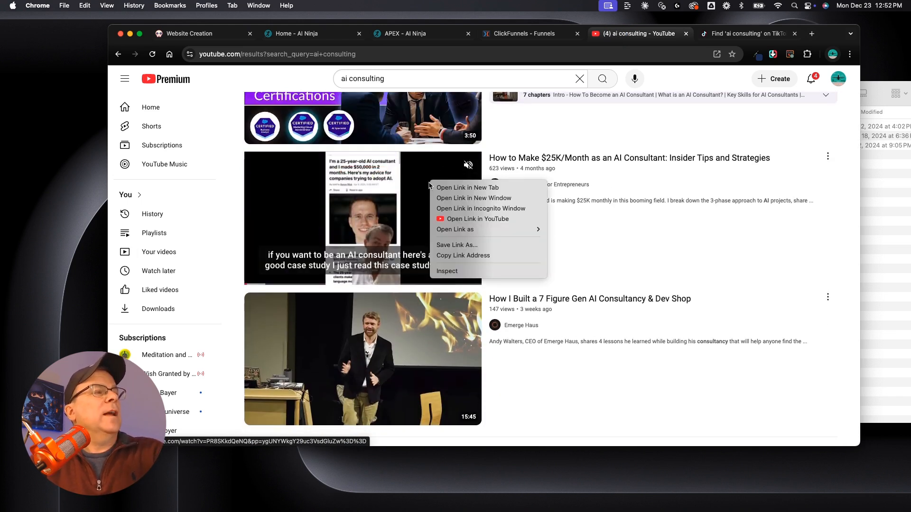
{"action": "left_click", "coordinate": [467, 258]}
Add a third YouTube card to the Poppy board with the copied link and place it below the first video in AI Consulting Info.
{"action": "left_click", "coordinate": [192, 34]}
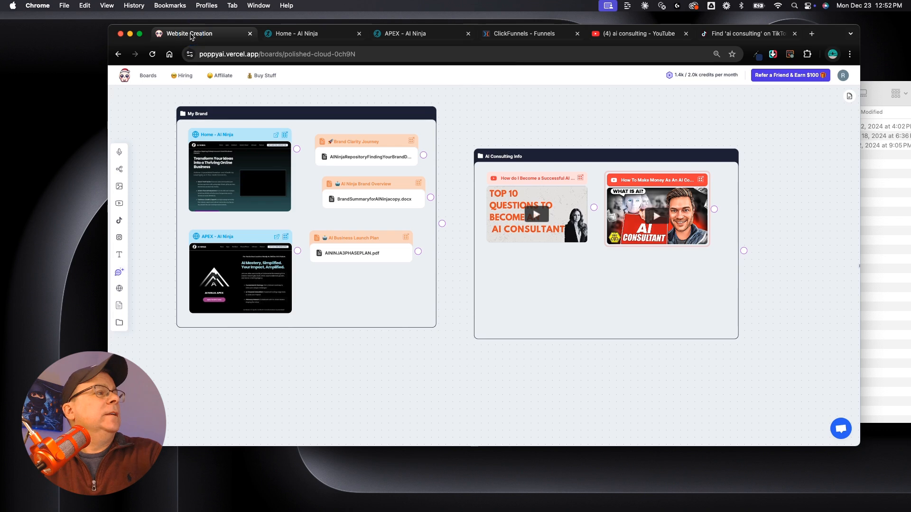
{"action": "left_click", "coordinate": [119, 203]}
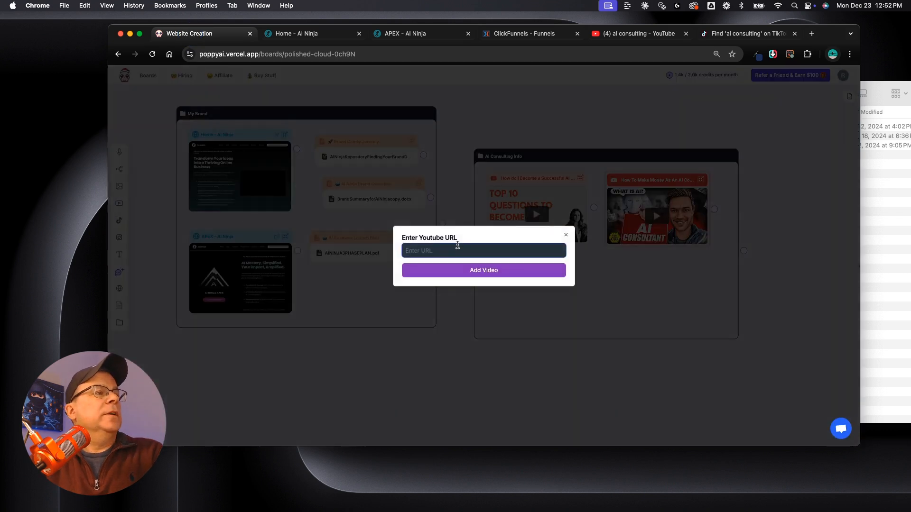
{"action": "key", "text": "super+v"}
{"action": "left_click", "coordinate": [467, 270]}
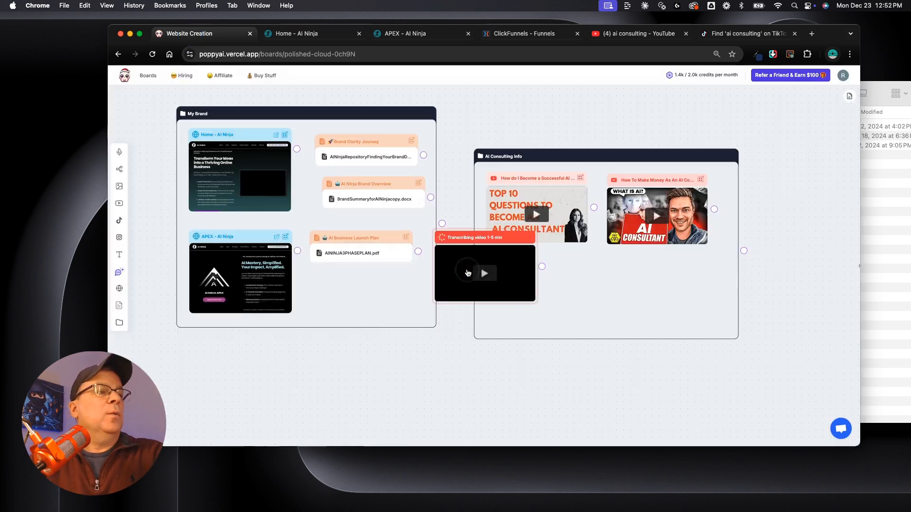
{"action": "left_click", "coordinate": [467, 240]}
{"action": "left_click_drag", "start_coordinate": [468, 239], "coordinate": [522, 268]}
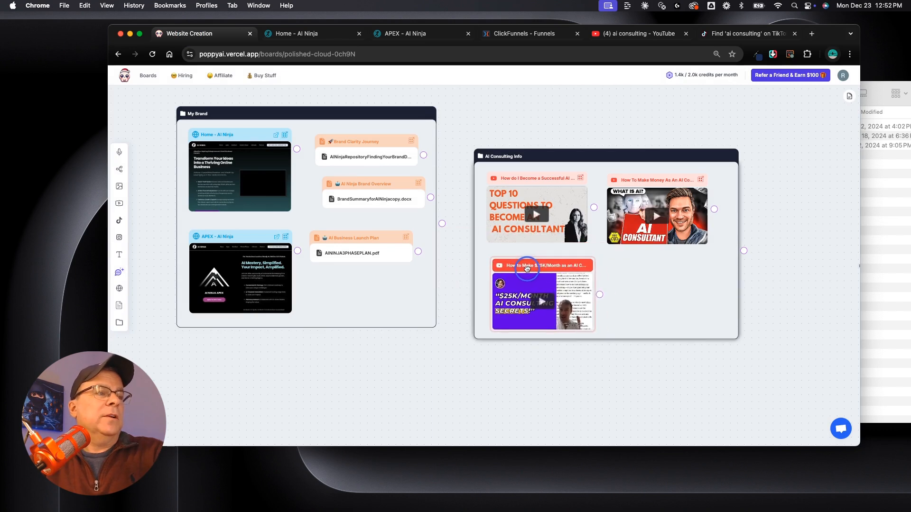
Copy the link of the TikTok video "Best business to start in 2025" and add it as a TikTok card inside AI Consulting Info.
{"action": "left_click", "coordinate": [742, 38]}
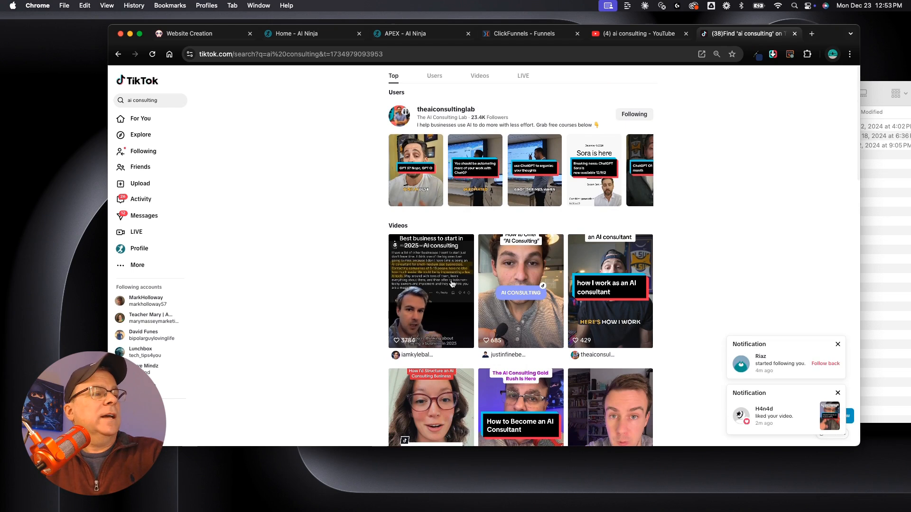
{"action": "left_click", "coordinate": [452, 283]}
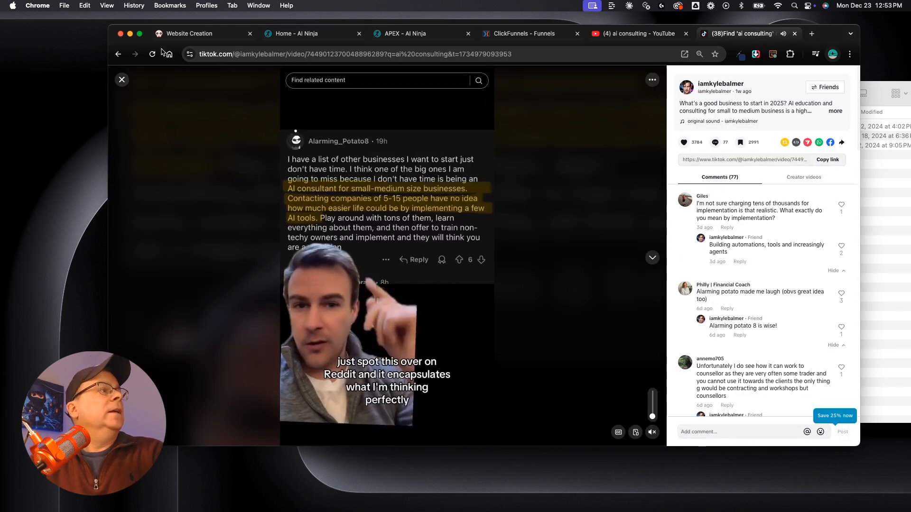
{"action": "left_click", "coordinate": [189, 34]}
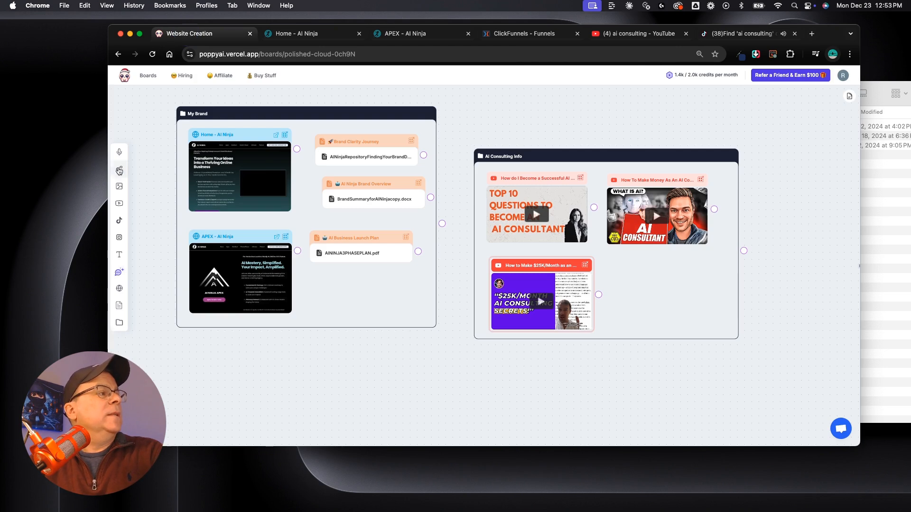
{"action": "left_click", "coordinate": [119, 221]}
{"action": "left_click", "coordinate": [411, 249]}
{"action": "key", "text": "cmd+v"}
{"action": "key", "text": "Return"}
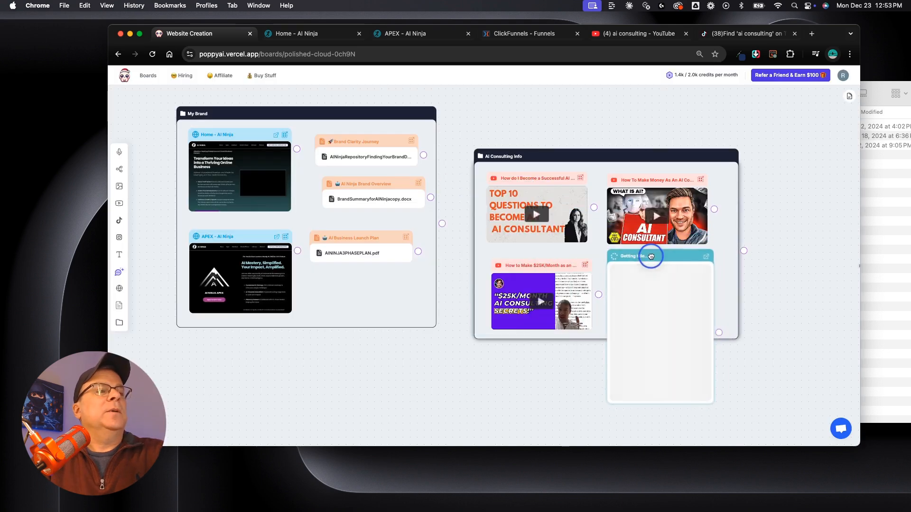
{"action": "left_click", "coordinate": [651, 256]}
Open the "How to Offer AI Consulting" video from the TikTok results and copy its link.
{"action": "left_click", "coordinate": [745, 33]}
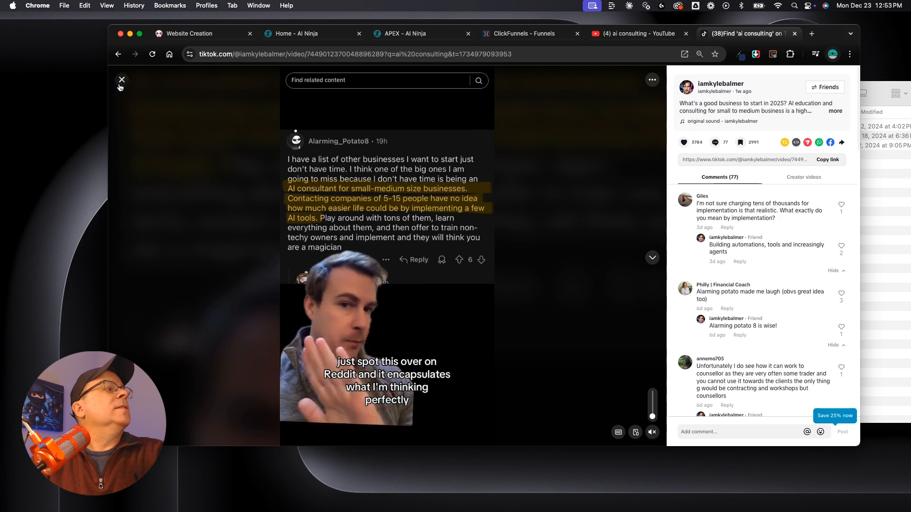
{"action": "key", "text": "Escape"}
{"action": "left_click", "coordinate": [537, 282]}
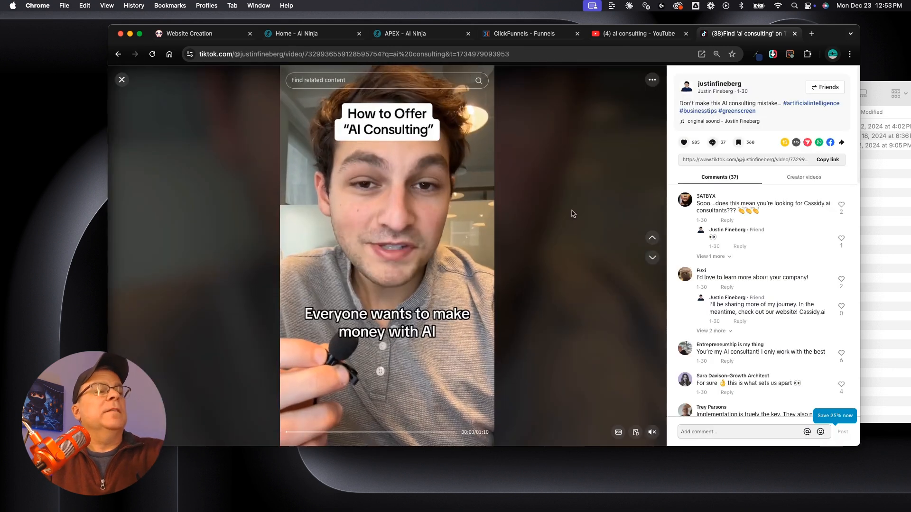
{"action": "left_click", "coordinate": [836, 160]}
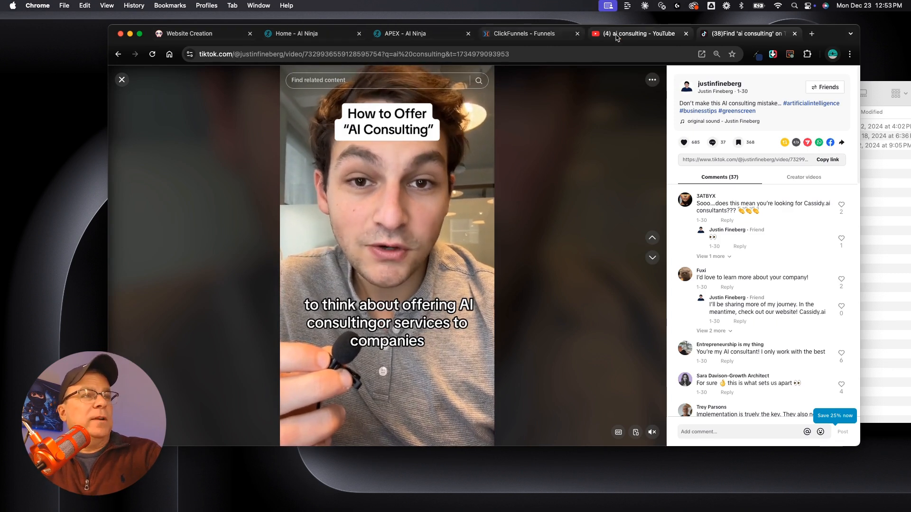
Add a second TikTok card with the copied link and place it in the lower part of the lengthened AI Consulting Info group.
{"action": "left_click", "coordinate": [217, 31]}
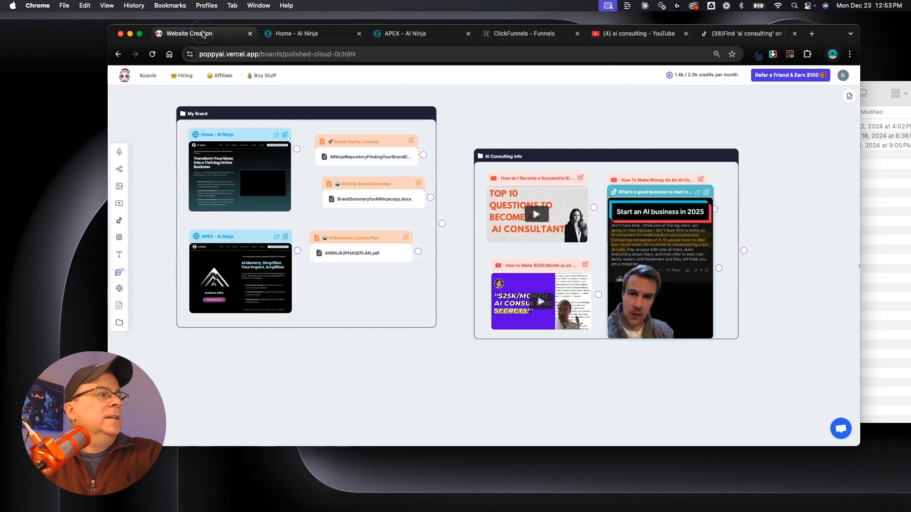
{"action": "left_click", "coordinate": [119, 221]}
{"action": "left_click", "coordinate": [423, 252]}
{"action": "key", "text": "super+v"}
{"action": "left_click", "coordinate": [473, 274]}
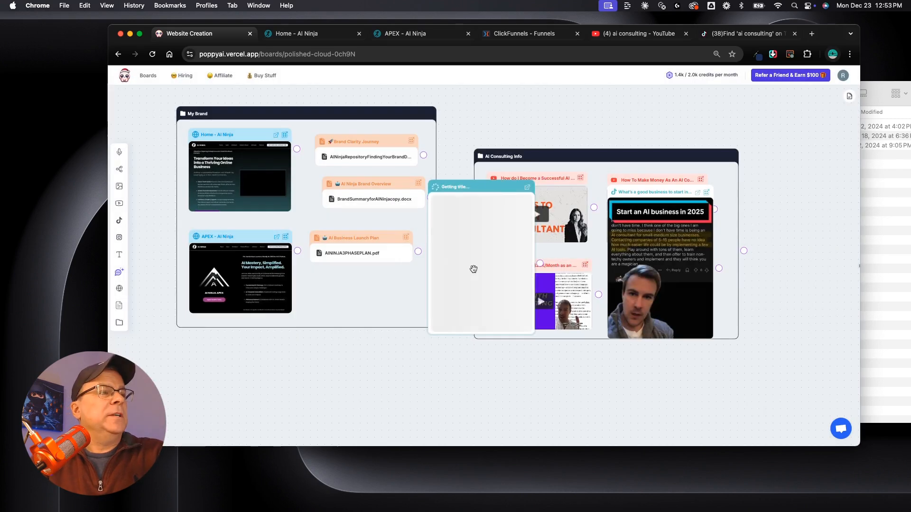
{"action": "left_click_drag", "start_coordinate": [735, 338], "coordinate": [732, 443]}
{"action": "left_click_drag", "start_coordinate": [486, 185], "coordinate": [550, 354]}
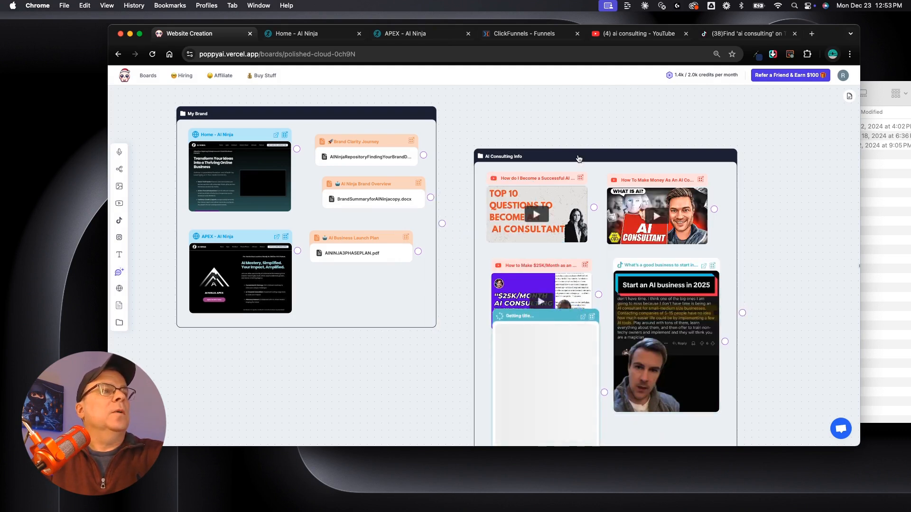
Move the AI Consulting Info group directly above the My Brand group on the board.
{"action": "scroll", "coordinate": [339, 361], "scroll_direction": "down", "scroll_amount": 5}
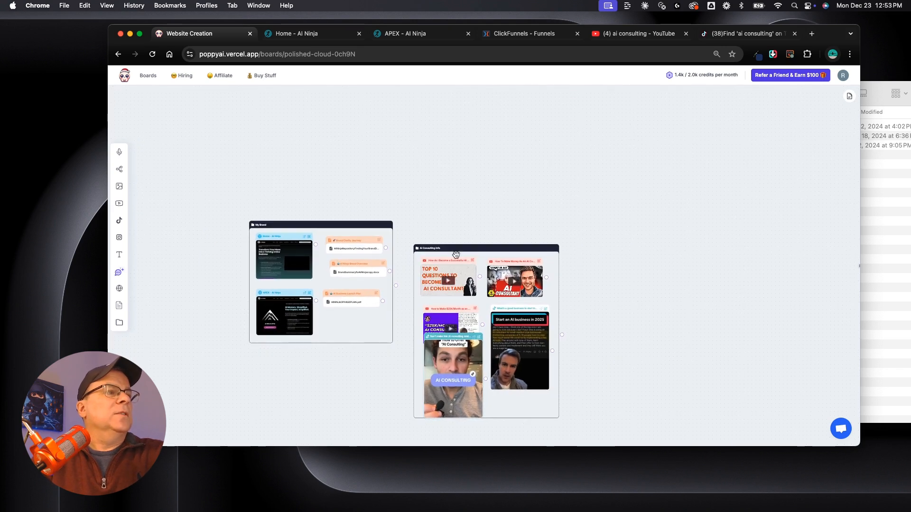
{"action": "left_click_drag", "start_coordinate": [464, 245], "coordinate": [301, 193]}
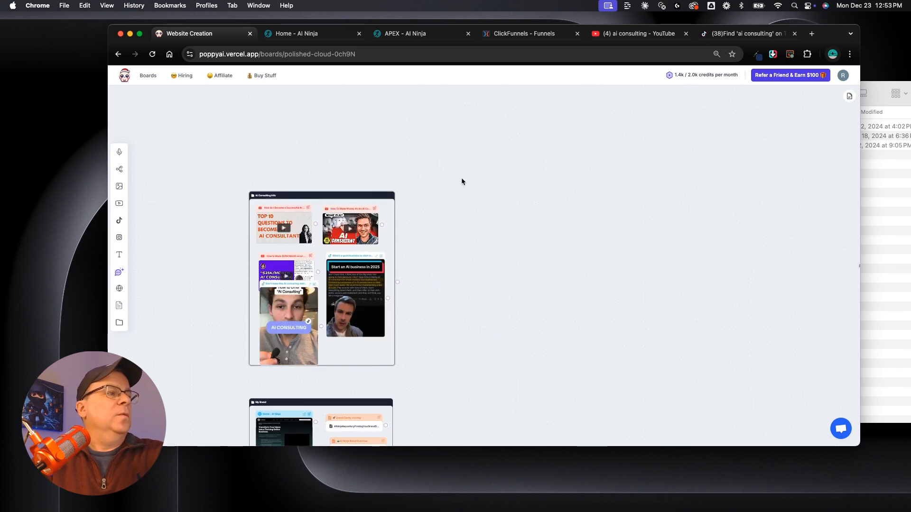
{"action": "scroll", "coordinate": [510, 221], "scroll_direction": "down", "scroll_amount": 4}
{"action": "scroll", "coordinate": [511, 221], "scroll_direction": "up", "scroll_amount": 1}
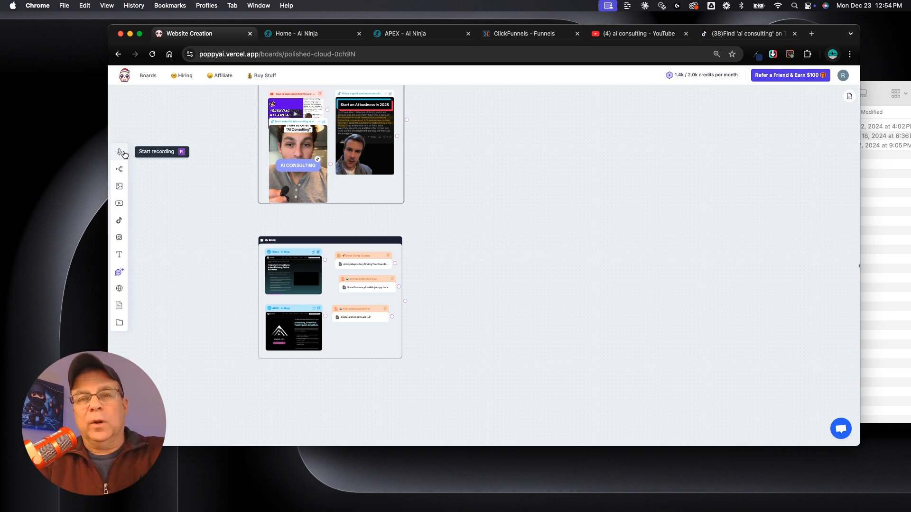
Record a voice note on the board and place its card below the My Brand group.
{"action": "left_click", "coordinate": [120, 153]}
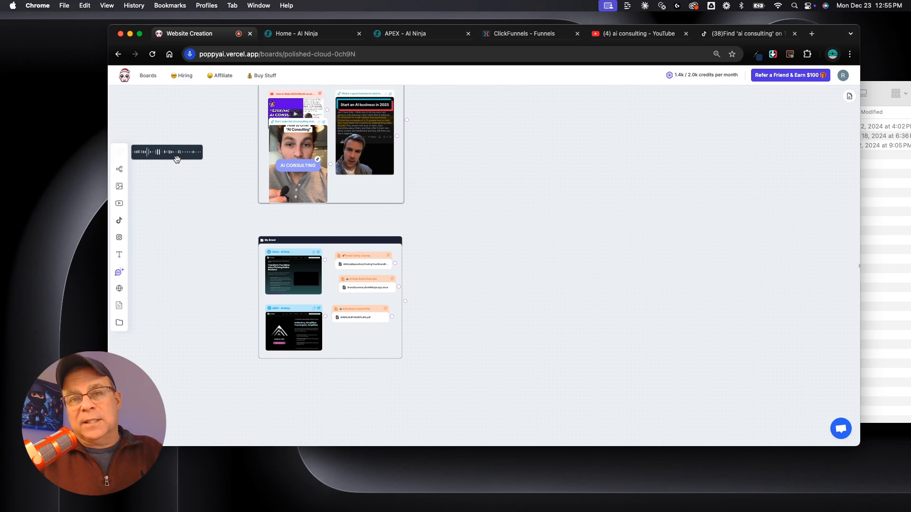
{"action": "left_click", "coordinate": [176, 159]}
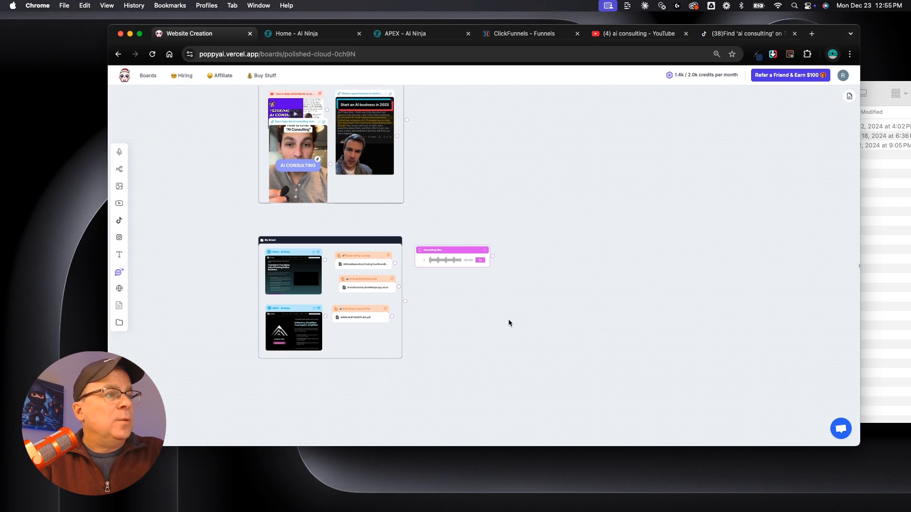
{"action": "scroll", "coordinate": [508, 319], "scroll_direction": "up", "scroll_amount": 5}
{"action": "scroll", "coordinate": [508, 319], "scroll_direction": "up", "scroll_amount": 5}
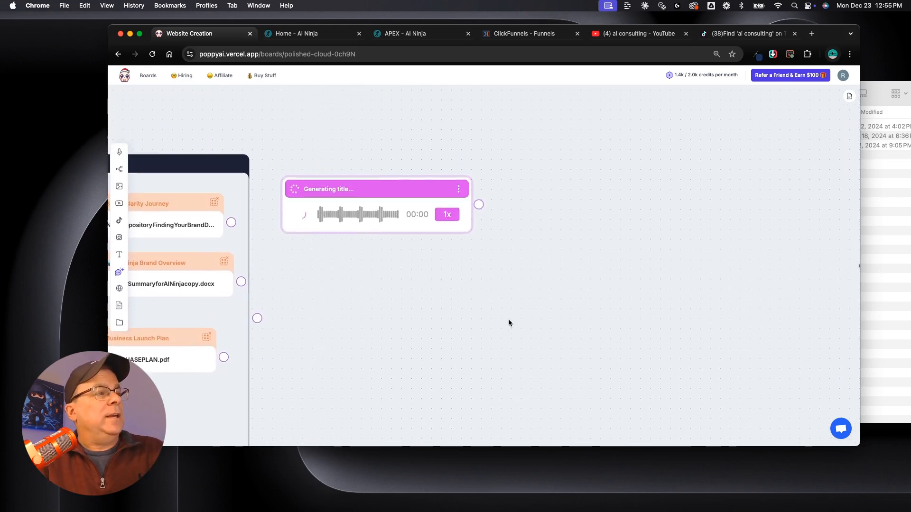
{"action": "scroll", "coordinate": [508, 318], "scroll_direction": "down", "scroll_amount": 1}
{"action": "scroll", "coordinate": [508, 319], "scroll_direction": "left", "scroll_amount": 1}
{"action": "scroll", "coordinate": [508, 319], "scroll_direction": "up", "scroll_amount": 1}
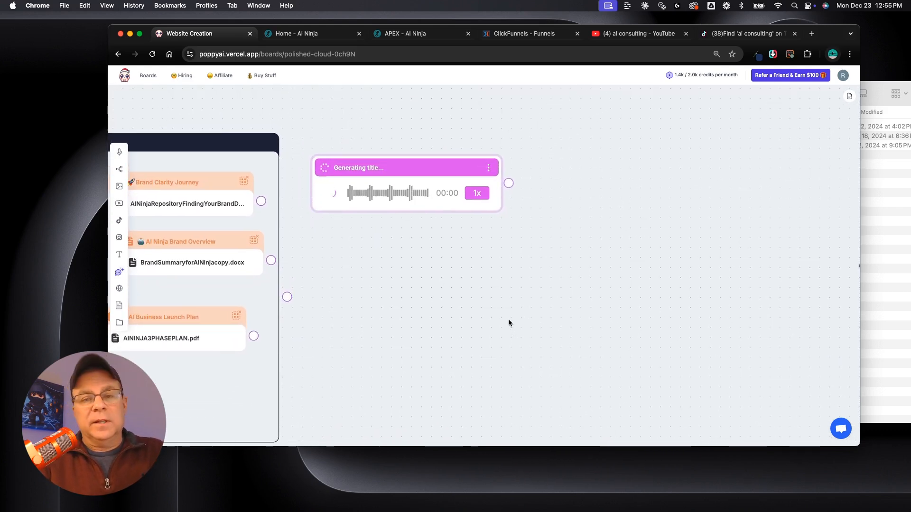
{"action": "scroll", "coordinate": [508, 320], "scroll_direction": "down", "scroll_amount": 3}
{"action": "scroll", "coordinate": [508, 320], "scroll_direction": "left", "scroll_amount": 1}
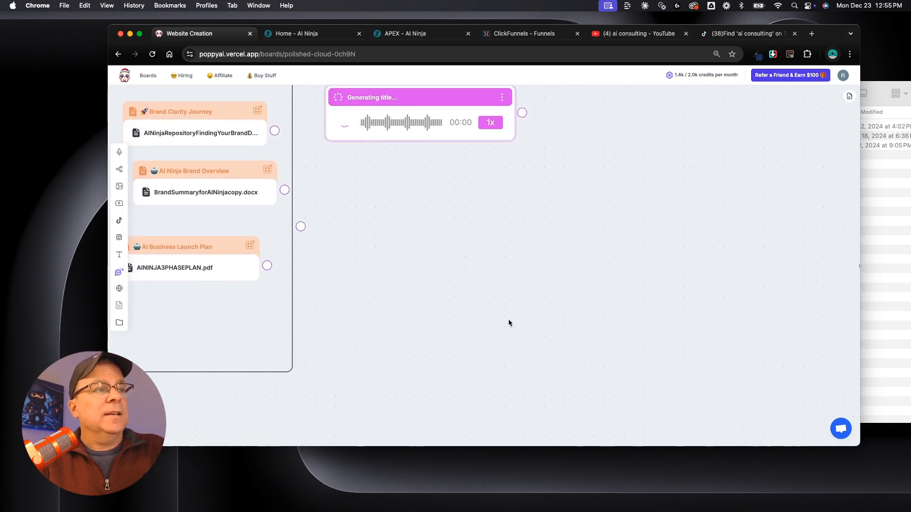
{"action": "scroll", "coordinate": [508, 322], "scroll_direction": "down", "scroll_amount": 6}
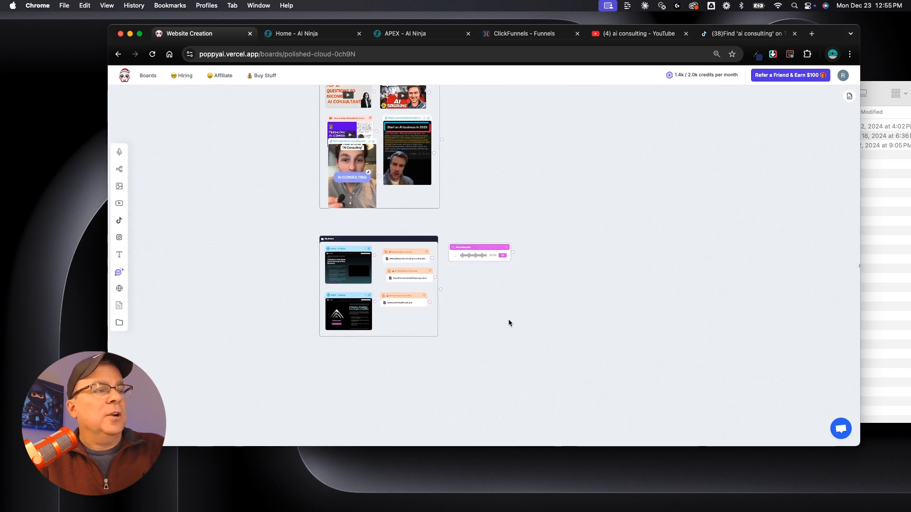
{"action": "left_click_drag", "start_coordinate": [488, 248], "coordinate": [395, 369]}
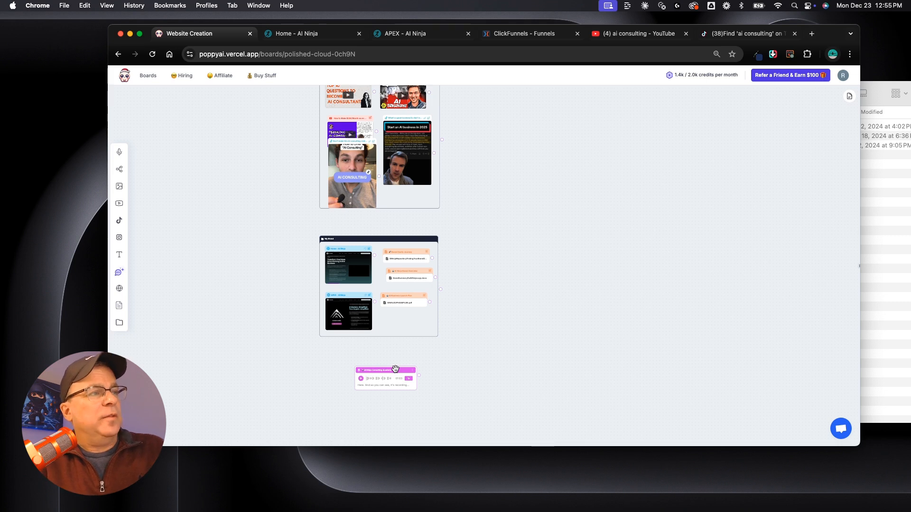
Add an AI Chat card to the board and place it in the empty space to the right of the source groups.
{"action": "scroll", "coordinate": [395, 369], "scroll_direction": "up", "scroll_amount": 3}
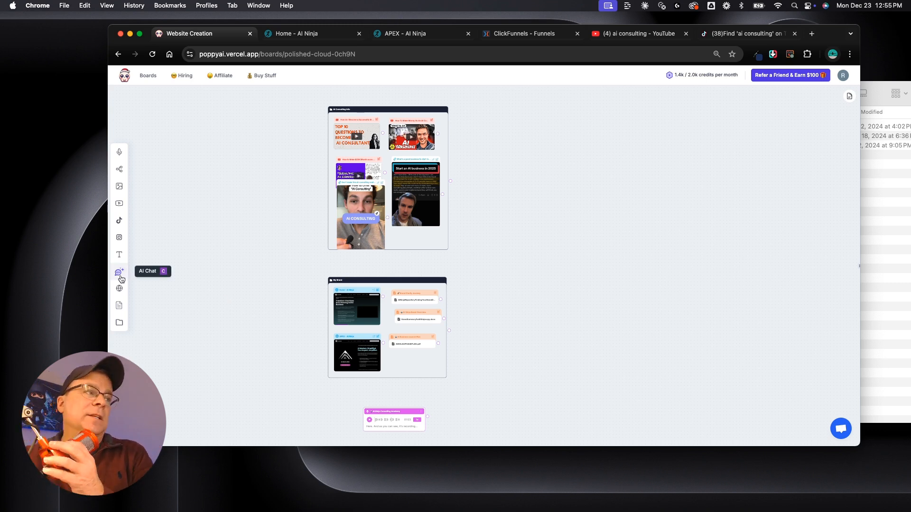
{"action": "left_click", "coordinate": [120, 277]}
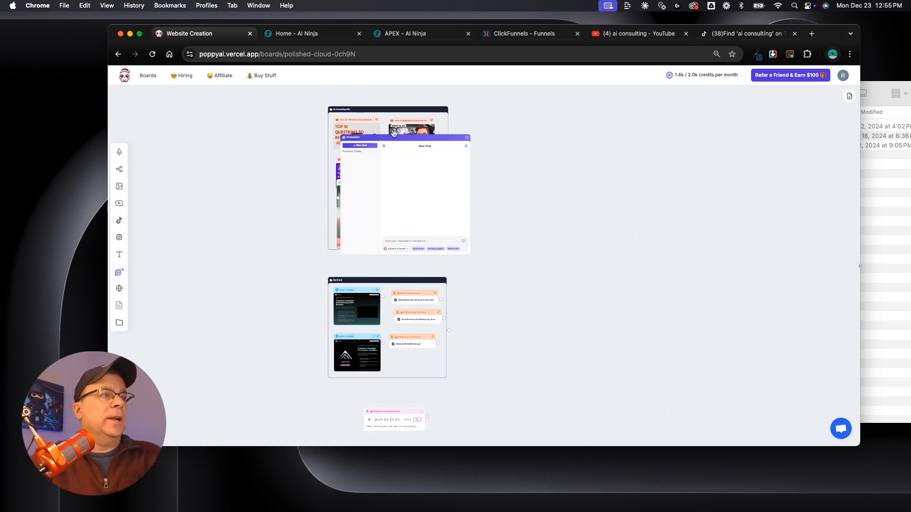
{"action": "left_click_drag", "start_coordinate": [394, 133], "coordinate": [591, 167]}
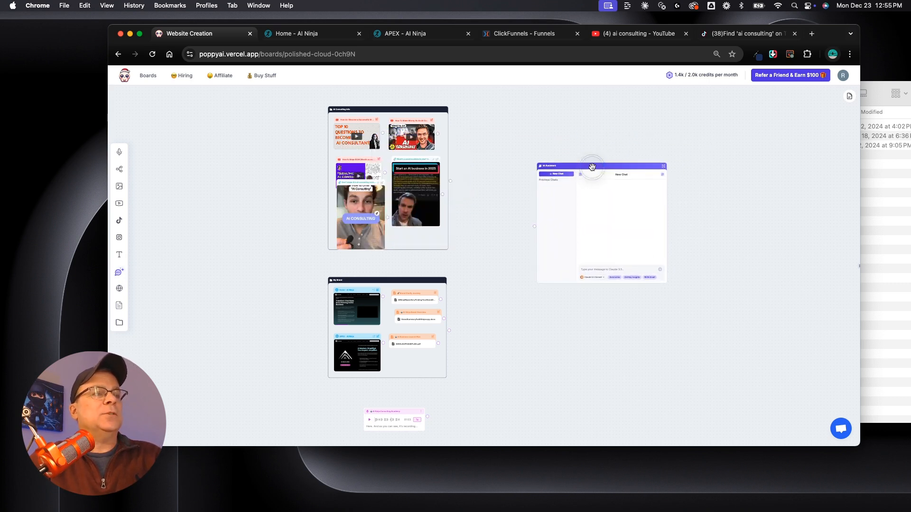
{"action": "scroll", "coordinate": [592, 167], "scroll_direction": "up", "scroll_amount": 5}
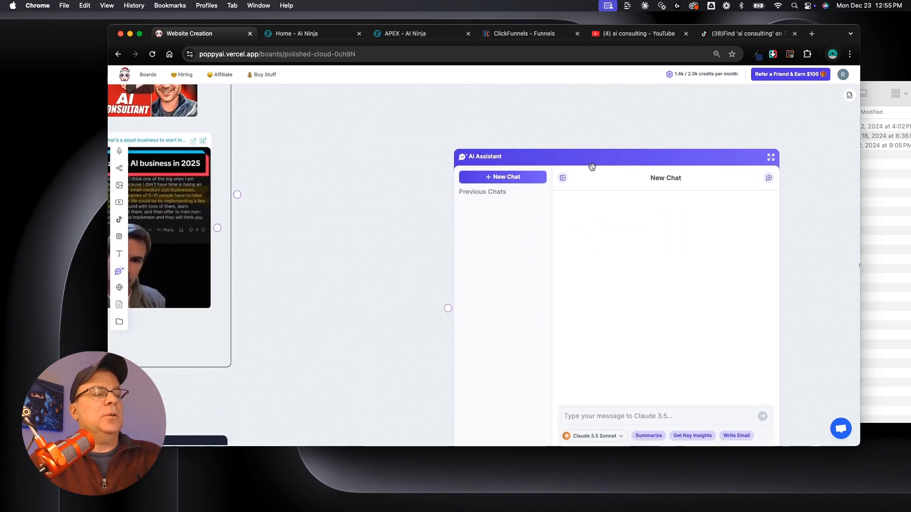
Review the AI models offered in the chat card and select Claude 3.5 Sonnet.
{"action": "scroll", "coordinate": [814, 231], "scroll_direction": "down", "scroll_amount": 5}
{"action": "scroll", "coordinate": [813, 231], "scroll_direction": "left", "scroll_amount": 2}
{"action": "scroll", "coordinate": [814, 231], "scroll_direction": "right", "scroll_amount": 2}
{"action": "scroll", "coordinate": [814, 231], "scroll_direction": "down", "scroll_amount": 2}
{"action": "left_click", "coordinate": [604, 300]}
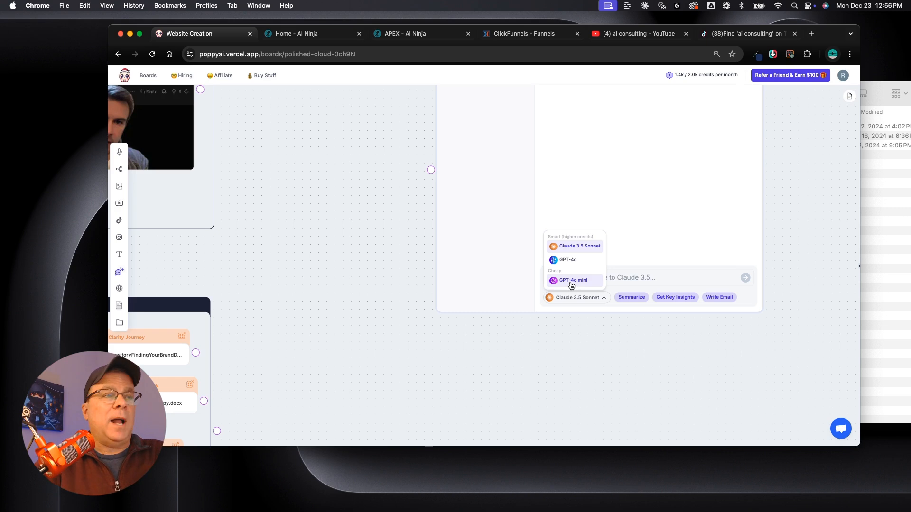
{"action": "left_click", "coordinate": [569, 246]}
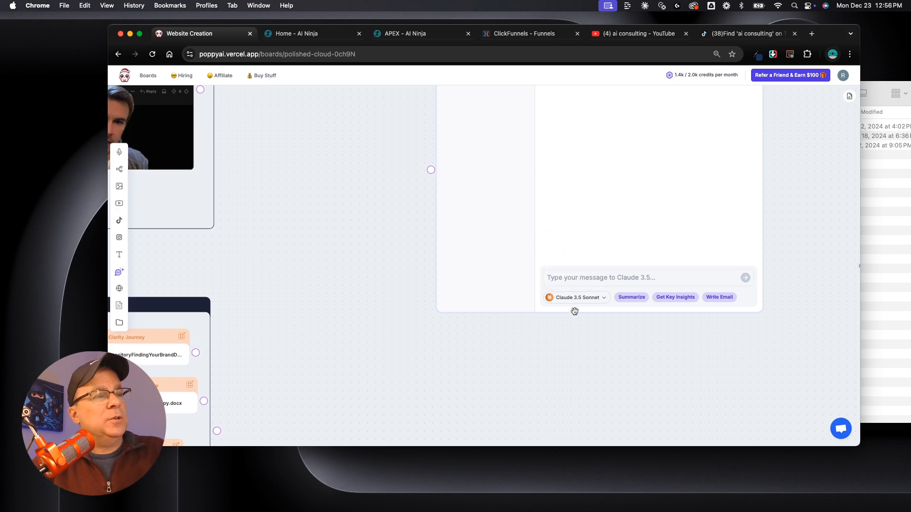
{"action": "scroll", "coordinate": [472, 351], "scroll_direction": "up", "scroll_amount": 3}
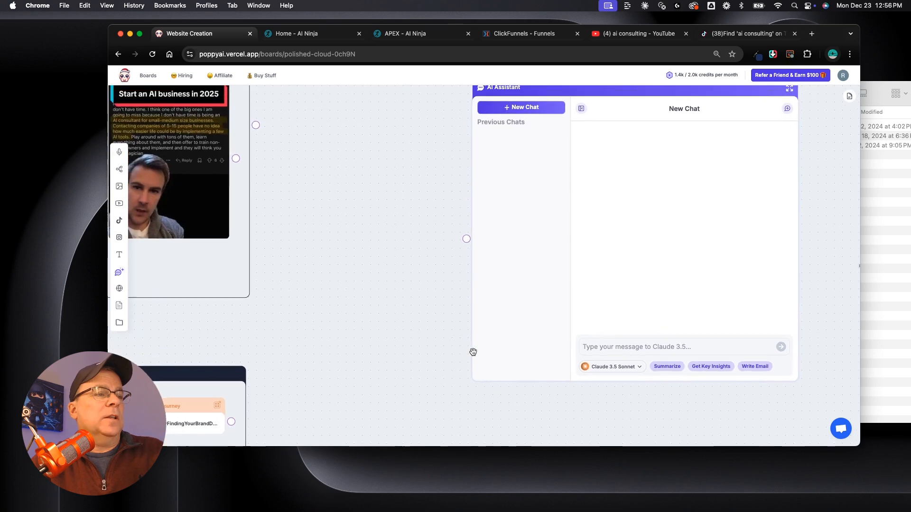
Connect the AI Consulting Info group to the AI chat card on the board.
{"action": "scroll", "coordinate": [473, 352], "scroll_direction": "up", "scroll_amount": 1}
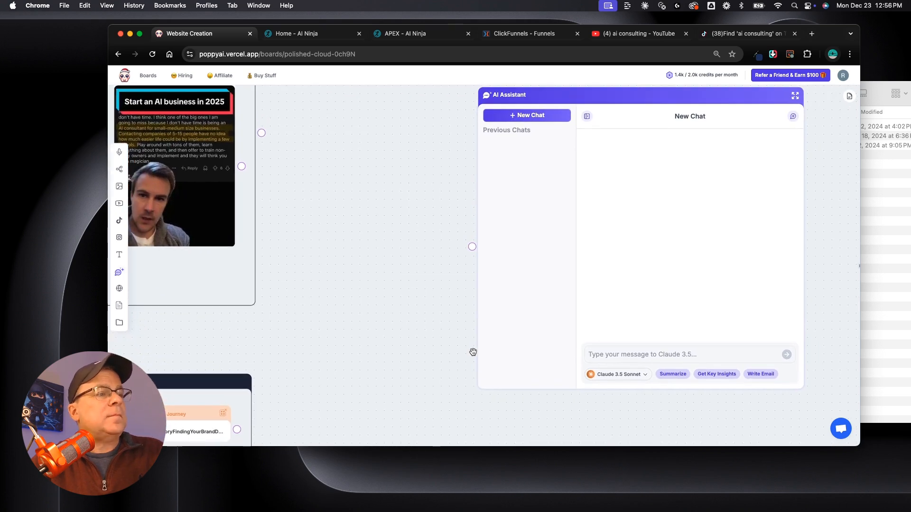
{"action": "scroll", "coordinate": [472, 352], "scroll_direction": "left", "scroll_amount": 10}
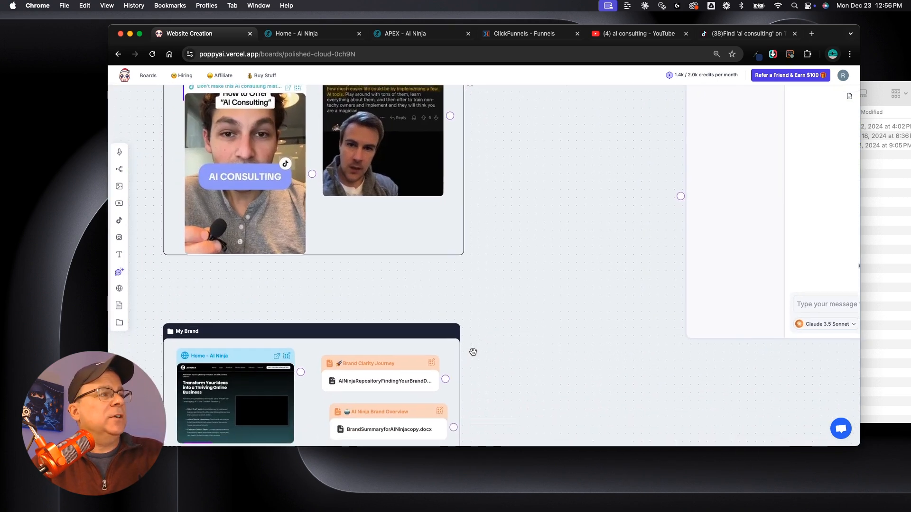
{"action": "scroll", "coordinate": [473, 352], "scroll_direction": "down", "scroll_amount": 5}
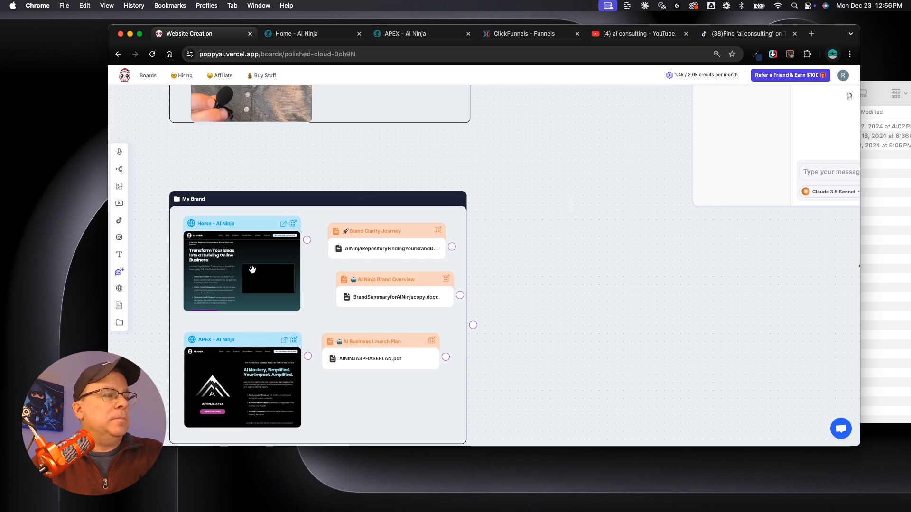
{"action": "scroll", "coordinate": [547, 297], "scroll_direction": "up", "scroll_amount": 11}
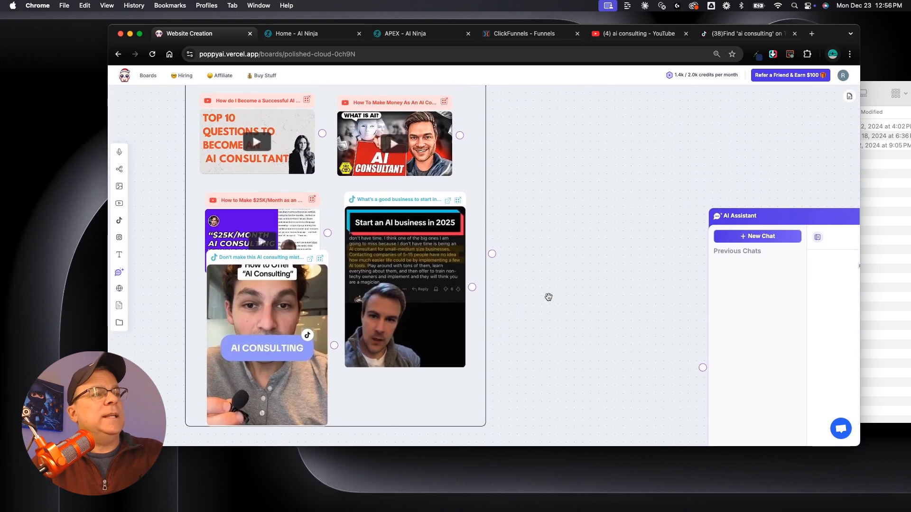
{"action": "scroll", "coordinate": [548, 297], "scroll_direction": "right", "scroll_amount": 3}
{"action": "scroll", "coordinate": [548, 297], "scroll_direction": "down", "scroll_amount": 1}
{"action": "left_click_drag", "start_coordinate": [426, 219], "coordinate": [635, 333]}
Connect the My Brand group to the AI chat card as another source.
{"action": "scroll", "coordinate": [505, 339], "scroll_direction": "down", "scroll_amount": 3}
{"action": "scroll", "coordinate": [505, 339], "scroll_direction": "down", "scroll_amount": 6}
{"action": "scroll", "coordinate": [496, 302], "scroll_direction": "right", "scroll_amount": 2}
{"action": "scroll", "coordinate": [496, 304], "scroll_direction": "up", "scroll_amount": 2}
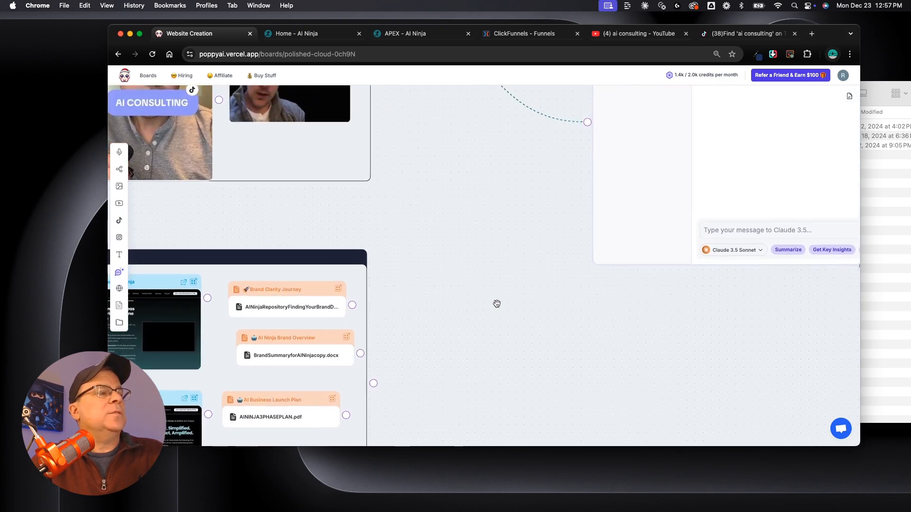
{"action": "scroll", "coordinate": [496, 304], "scroll_direction": "down", "scroll_amount": 1}
{"action": "left_click_drag", "start_coordinate": [373, 379], "coordinate": [587, 118]}
{"action": "scroll", "coordinate": [532, 244], "scroll_direction": "down", "scroll_amount": 2}
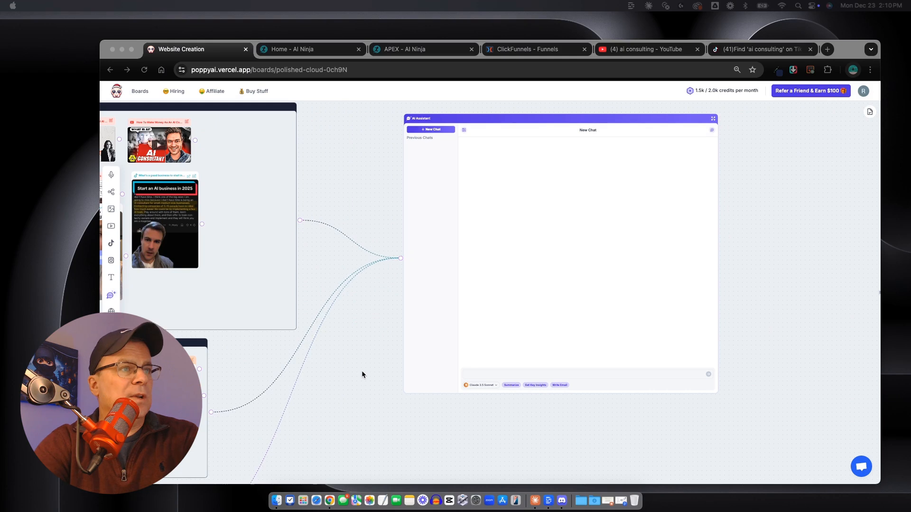
Enlarge the AI chat card in both width and height.
{"action": "left_click", "coordinate": [346, 411]}
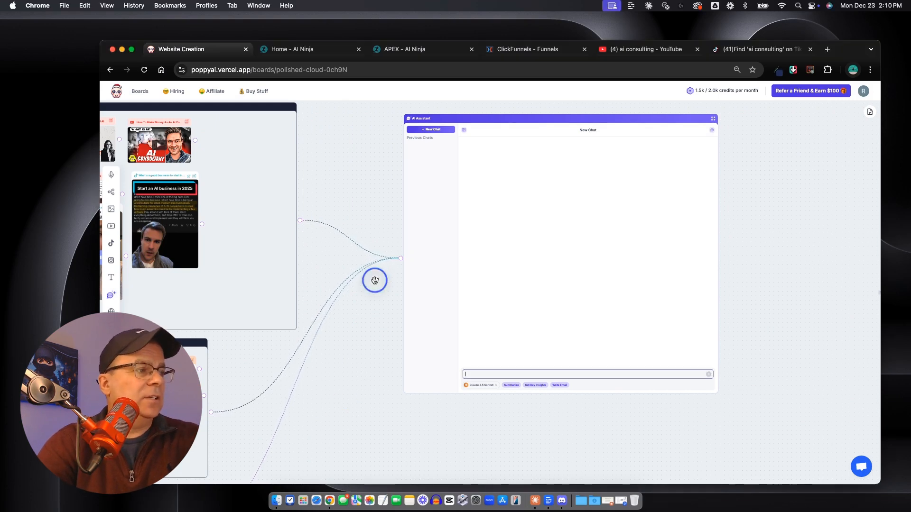
{"action": "left_click_drag", "start_coordinate": [372, 340], "coordinate": [332, 346]}
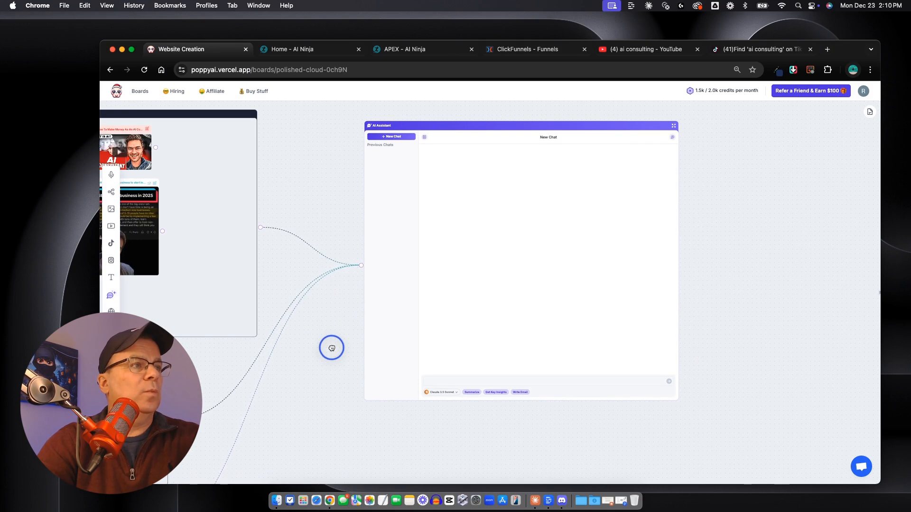
{"action": "left_click", "coordinate": [675, 398]}
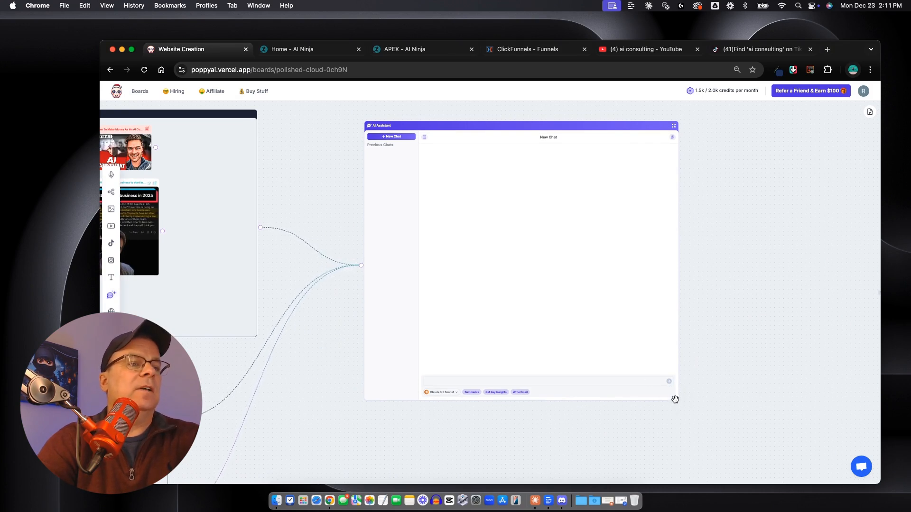
{"action": "left_click_drag", "start_coordinate": [675, 398], "coordinate": [731, 430]}
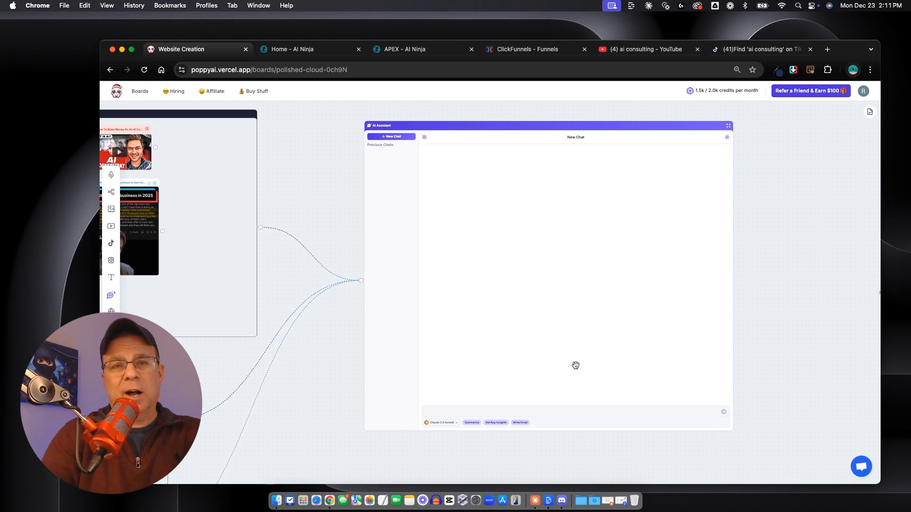
Ask the AI chat "Can you summarize my brand group and AI Ninja".
{"action": "left_click", "coordinate": [500, 411]}
{"action": "type", "text": "Can you summarize my"}
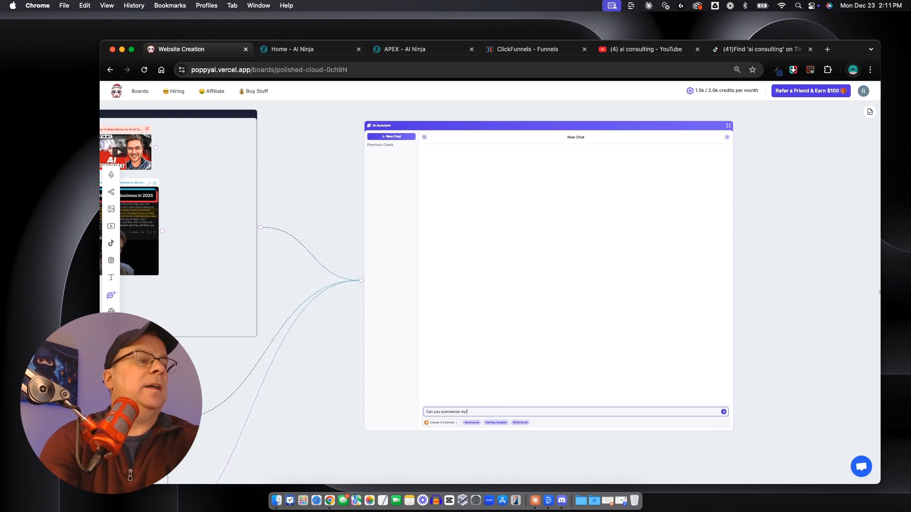
{"action": "type", "text": " brand a"}
{"action": "type", "text": "nd AI N"}
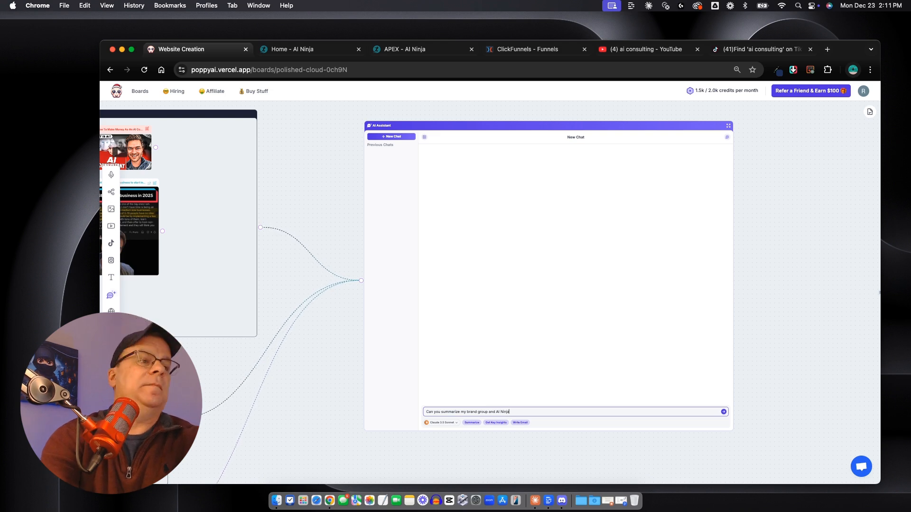
{"action": "type", "text": "inja"}
{"action": "left_click", "coordinate": [724, 412]}
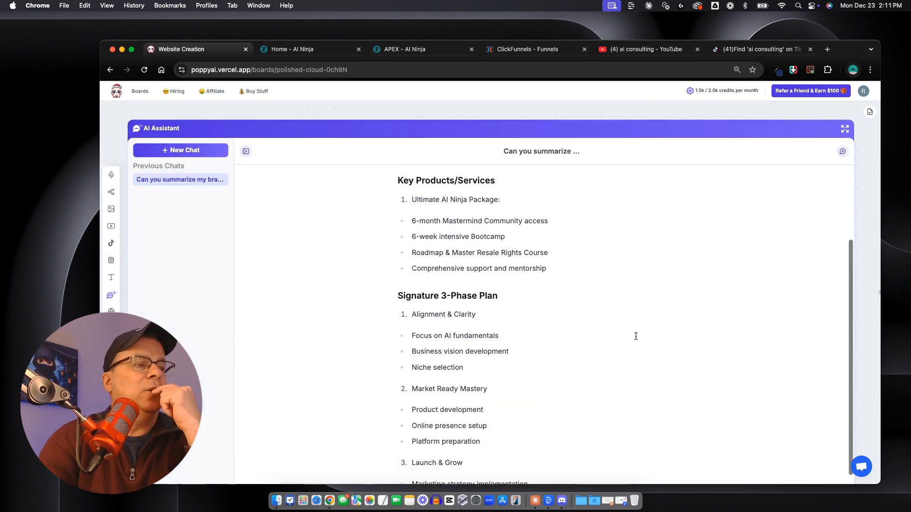
Tell the chat about a new product called the AI Ninja Consulting Academy and ask it to summarize the voice memo to confirm it understands the vision.
{"action": "scroll", "coordinate": [636, 336], "scroll_direction": "down", "scroll_amount": 3}
{"action": "scroll", "coordinate": [636, 336], "scroll_direction": "down", "scroll_amount": 10}
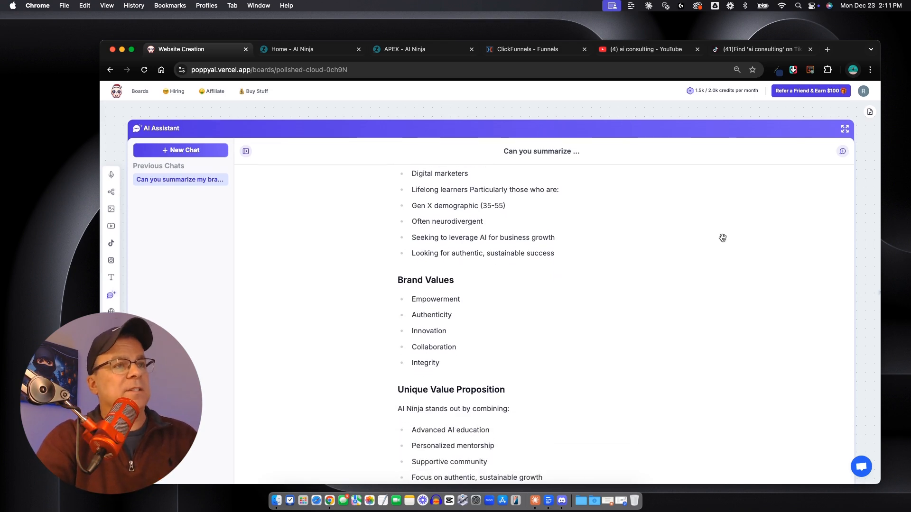
{"action": "left_click_drag", "start_coordinate": [859, 245], "coordinate": [845, 158]}
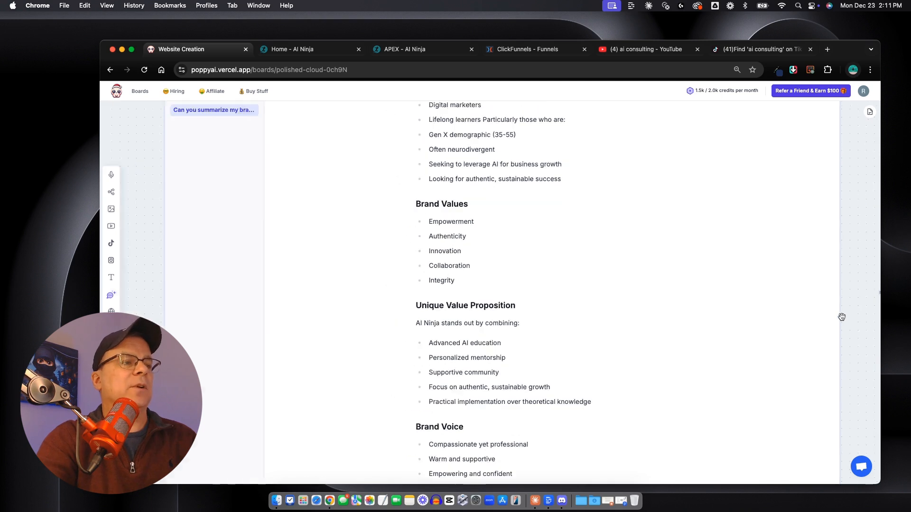
{"action": "scroll", "coordinate": [842, 317], "scroll_direction": "down", "scroll_amount": 5}
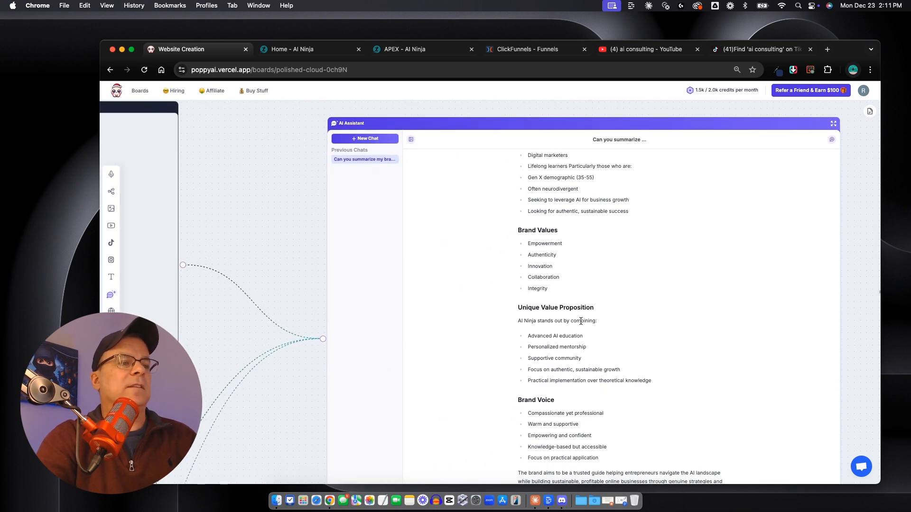
{"action": "left_click_drag", "start_coordinate": [275, 261], "coordinate": [274, 156]}
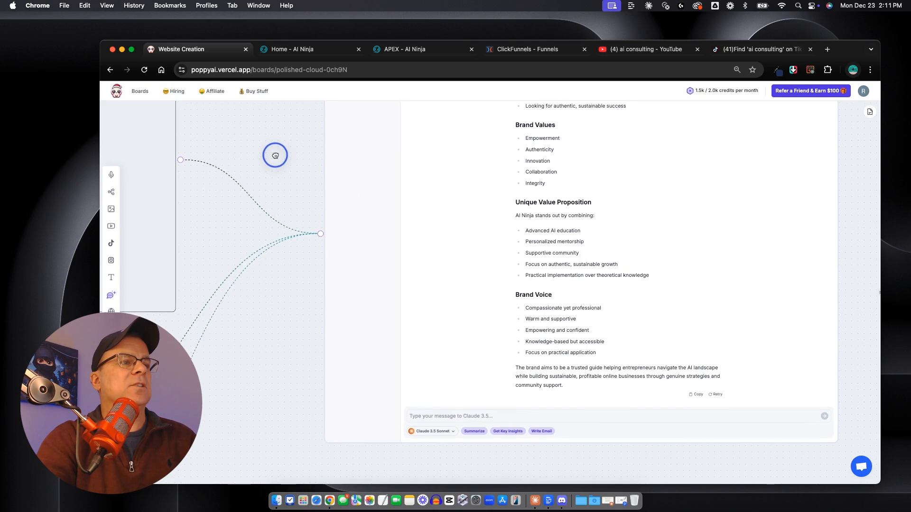
{"action": "left_click", "coordinate": [431, 418]}
{"action": "type", "text": "I'm creating a"}
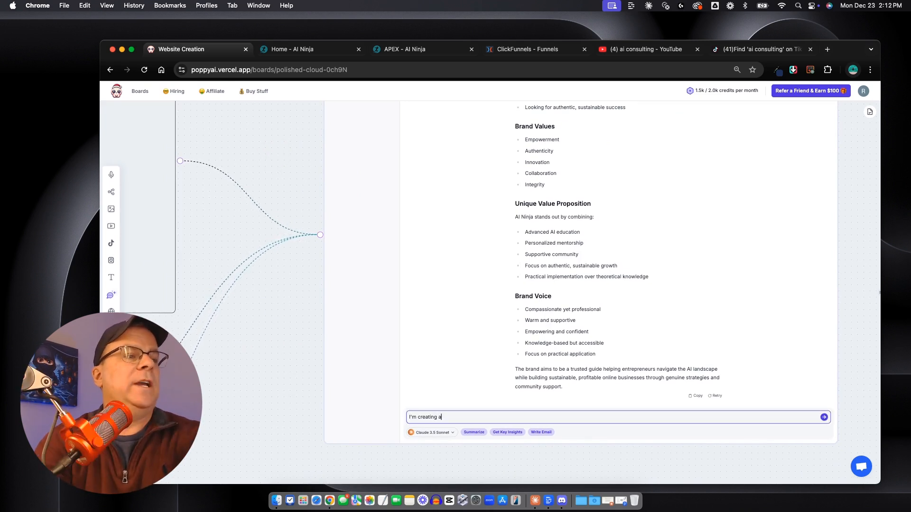
{"action": "type", "text": " new product "}
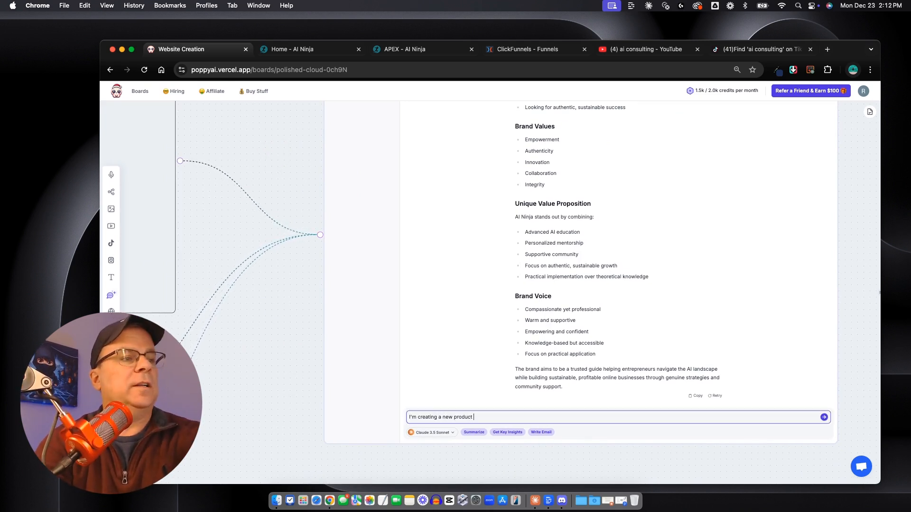
{"action": "type", "text": "called the AI Ninja"}
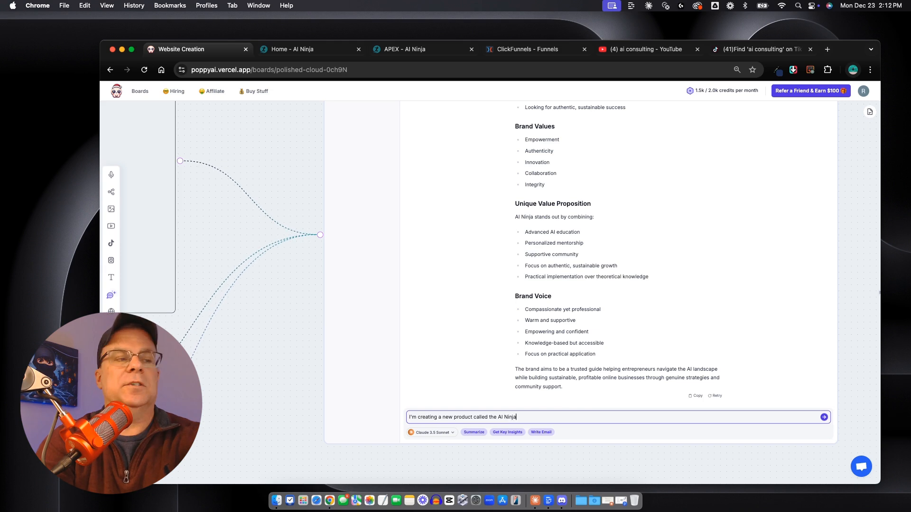
{"action": "type", "text": " Consulting Academy; can"}
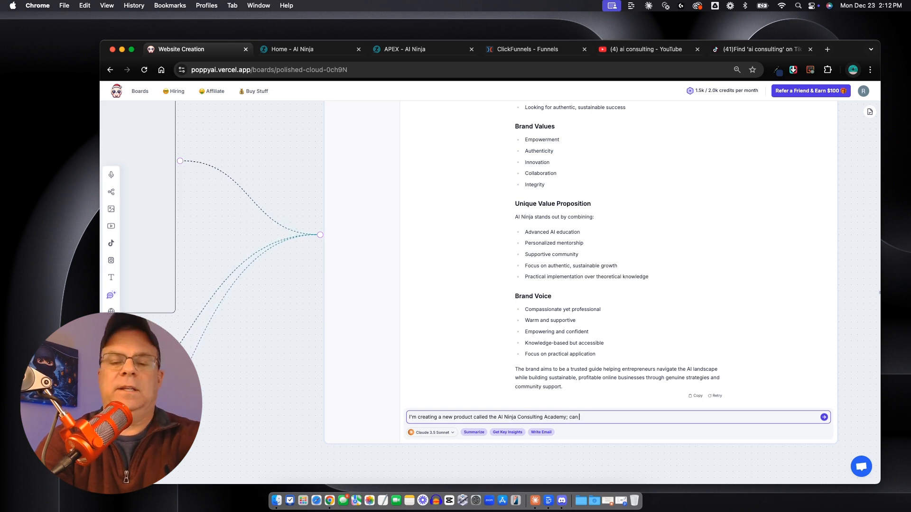
{"action": "key", "text": "BackSpace"}
{"action": "key", "text": "BackSpace"}
{"action": "type", "text": "please summarize my"}
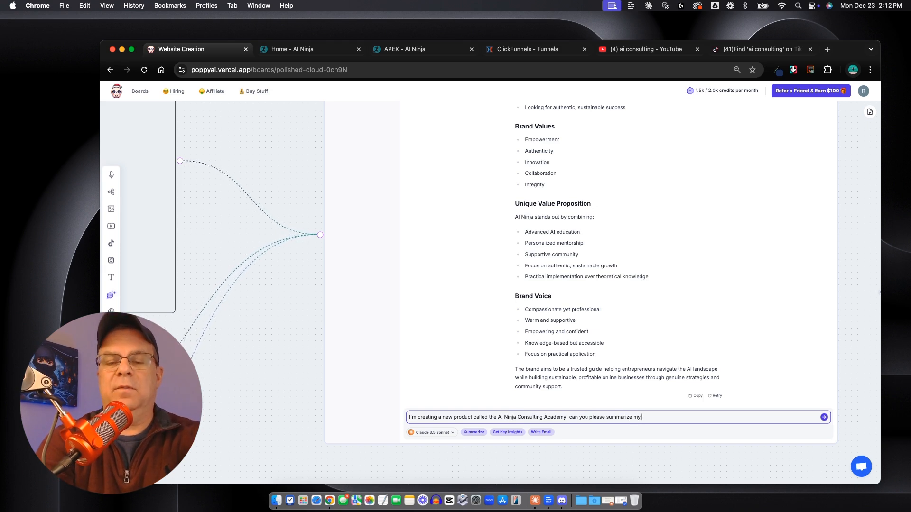
{"action": "type", "text": " vioice memo to m"}
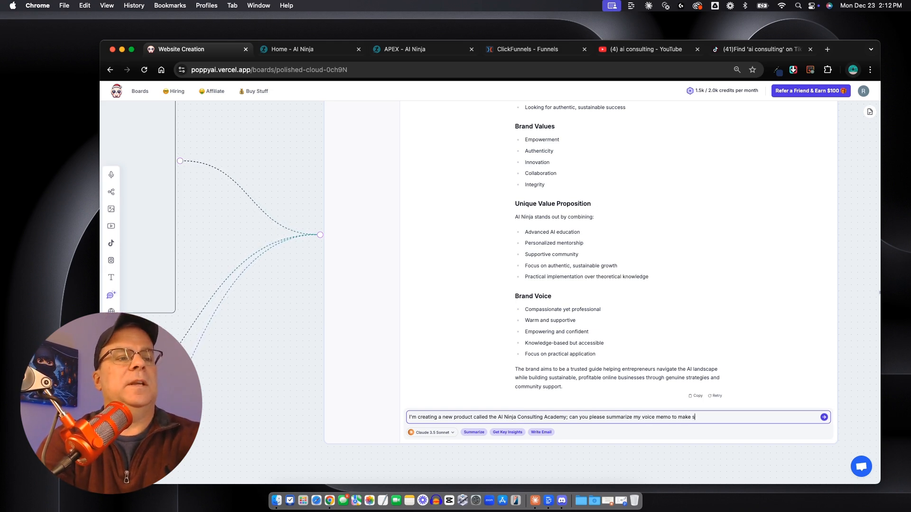
{"action": "type", "text": "ake sure you unders"}
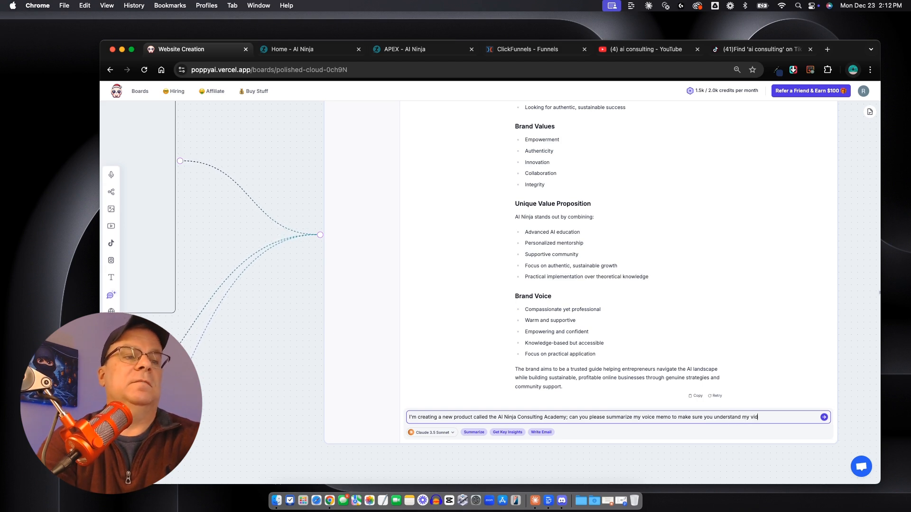
{"action": "type", "text": "tand my vision"}
{"action": "key", "text": "Return"}
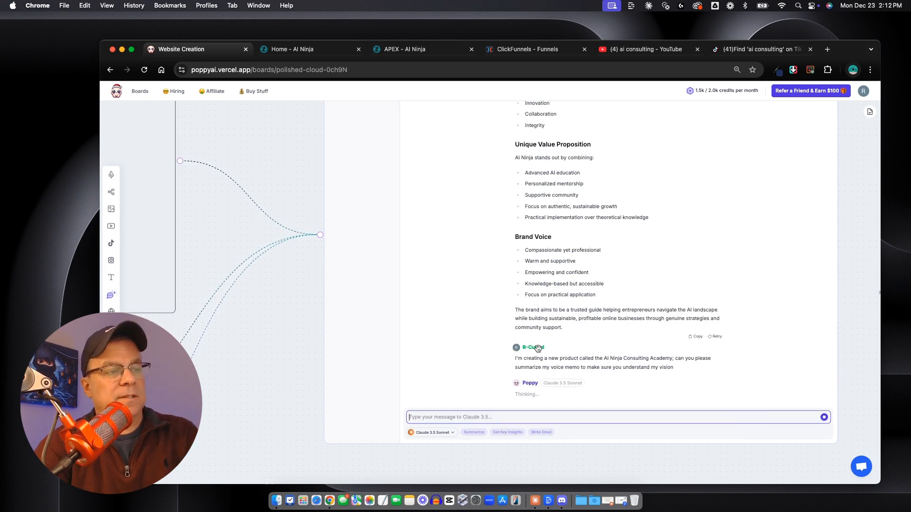
Ask the chat to summarize all the pain points and best practices from the YouTube and TikTok videos, noting this is critical for developing webcopy.
{"action": "scroll", "coordinate": [688, 292], "scroll_direction": "down", "scroll_amount": 3}
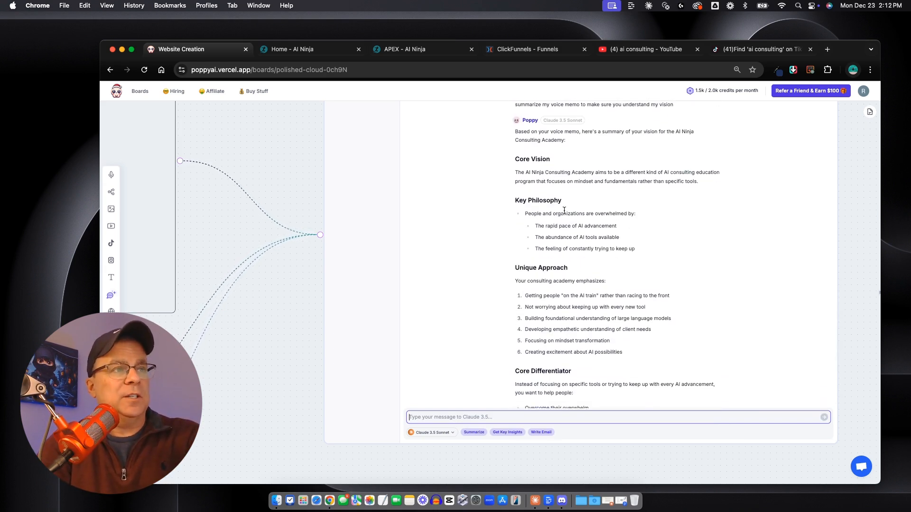
{"action": "scroll", "coordinate": [558, 214], "scroll_direction": "down", "scroll_amount": 2}
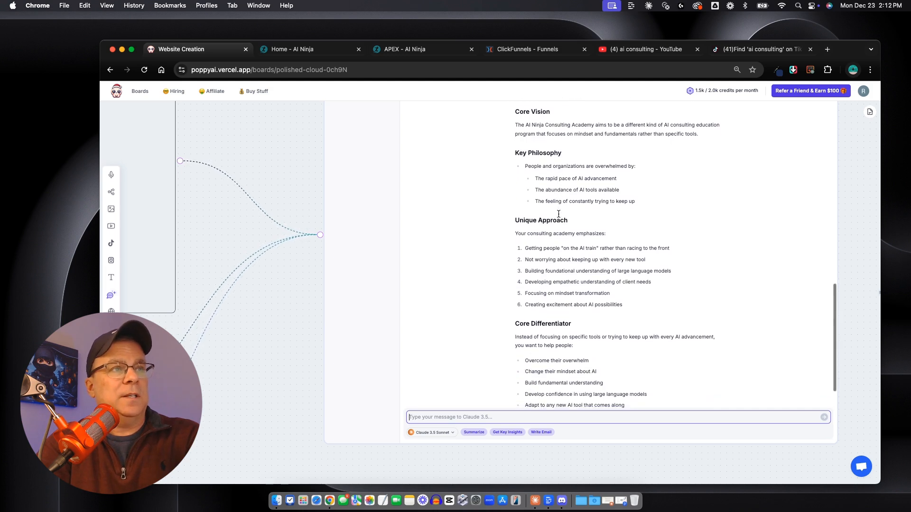
{"action": "scroll", "coordinate": [555, 200], "scroll_direction": "down", "scroll_amount": 2}
{"action": "scroll", "coordinate": [545, 217], "scroll_direction": "down", "scroll_amount": 1}
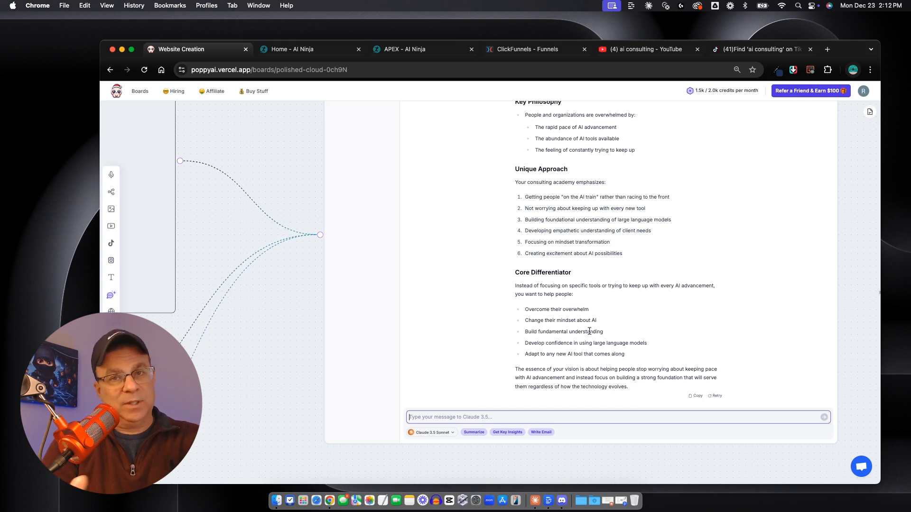
{"action": "left_click_drag", "start_coordinate": [280, 323], "coordinate": [634, 408]}
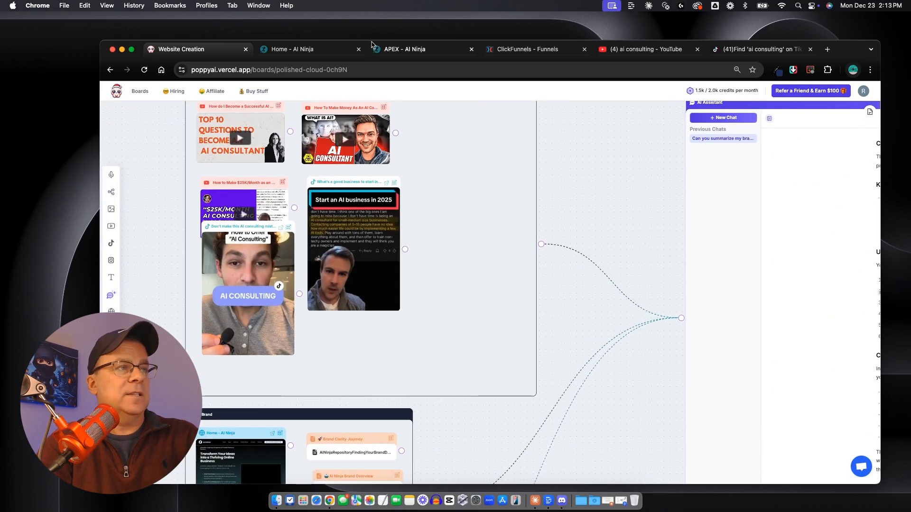
{"action": "left_click_drag", "start_coordinate": [652, 207], "coordinate": [356, 93]}
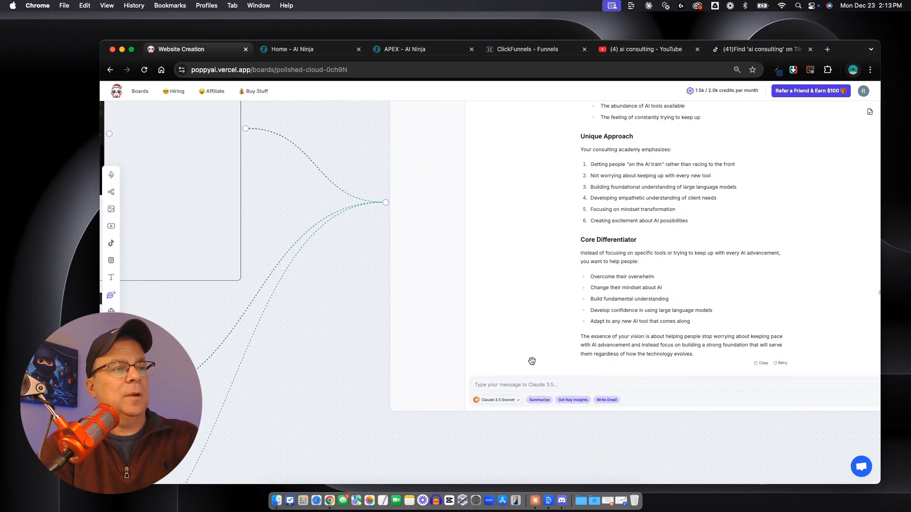
{"action": "left_click", "coordinate": [505, 383]}
{"action": "type", "text": "Make sure you ca"}
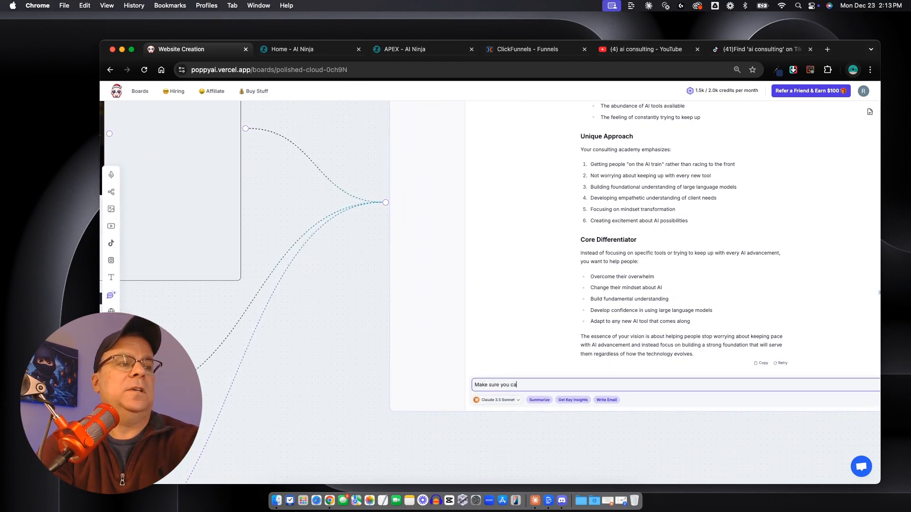
{"action": "type", "text": "n summarize all the pain points and best"}
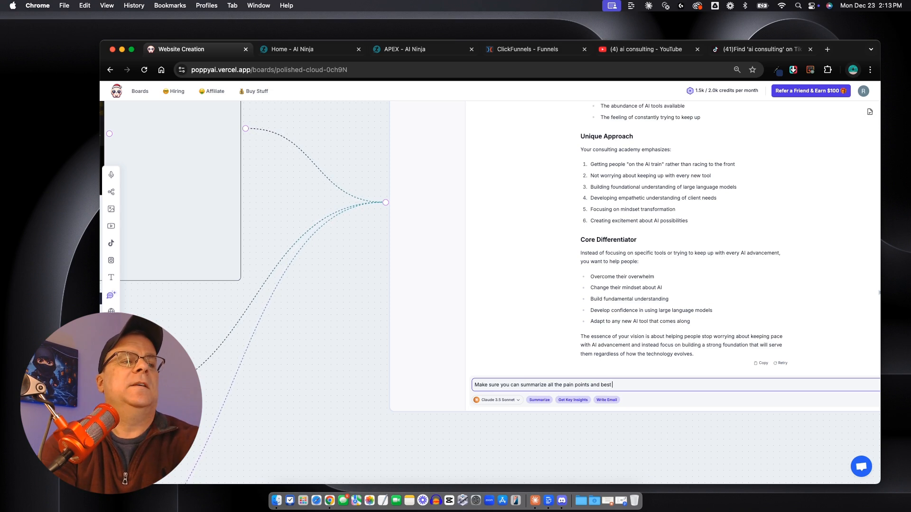
{"action": "type", "text": "from the youtube and tiktok videos. this w"}
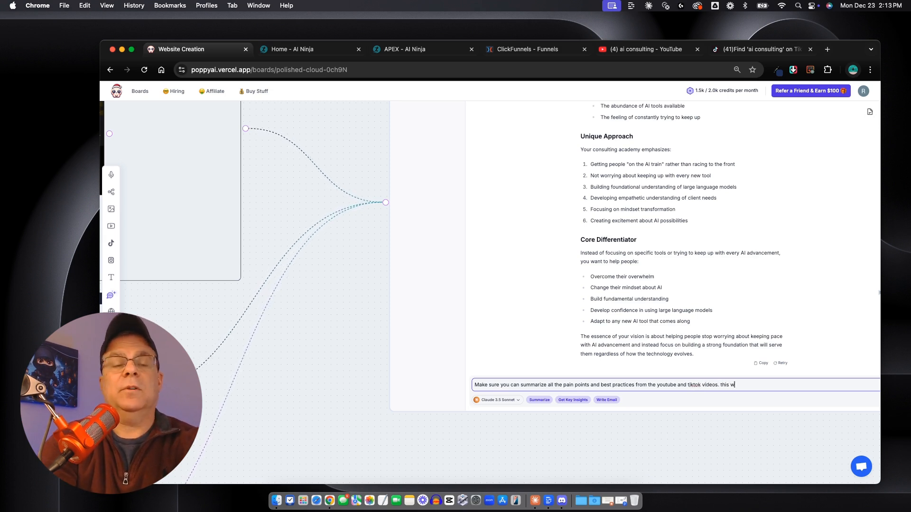
{"action": "type", "text": "ill be critical as we developp"}
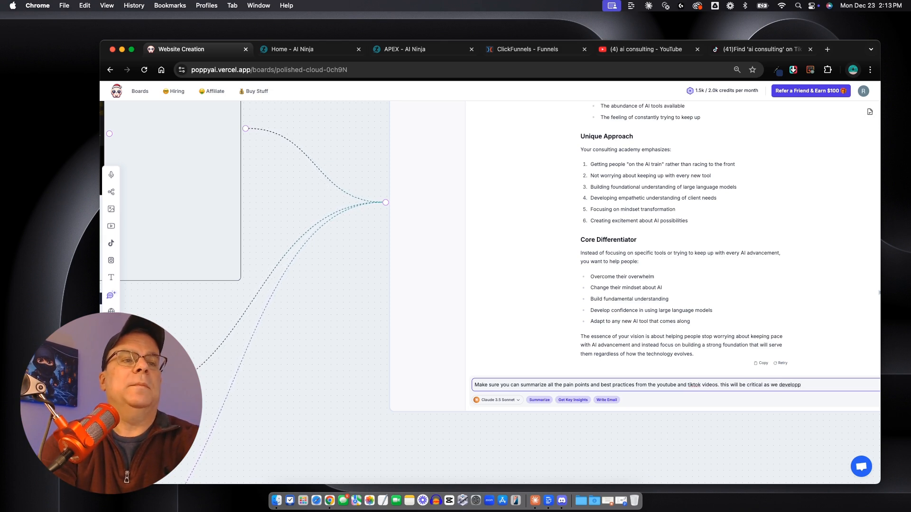
{"action": "type", "text": " webcopy"}
{"action": "key", "text": "Return"}
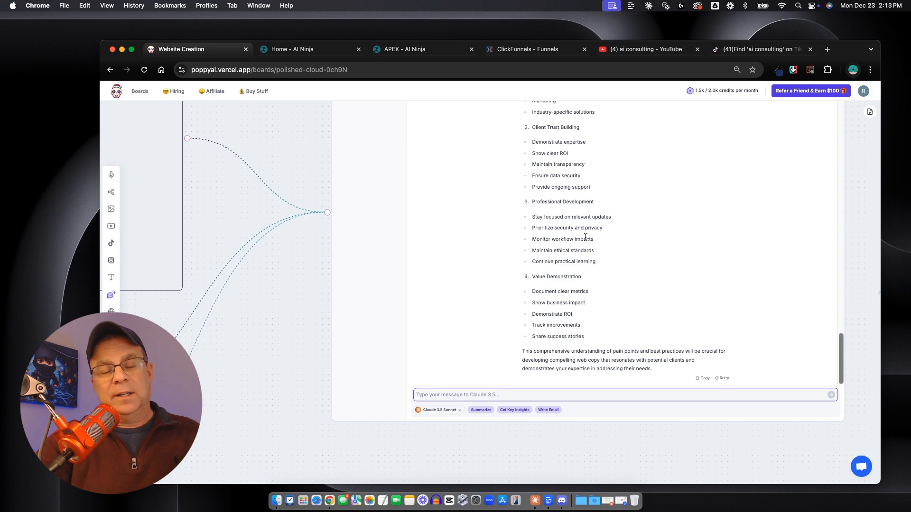
Switch to the ClickFunnels page editor and capture a screenshot of the sales page template's hero section.
{"action": "left_click_drag", "start_coordinate": [260, 343], "coordinate": [603, 89]}
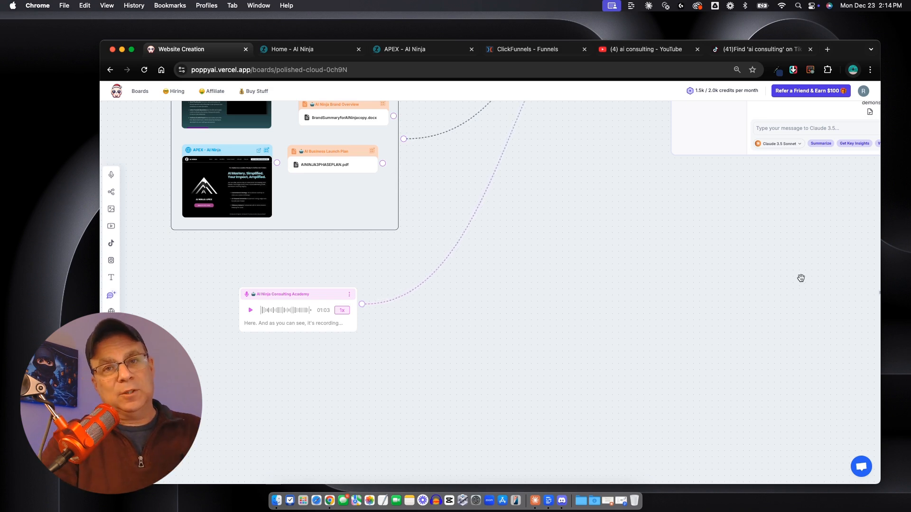
{"action": "left_click_drag", "start_coordinate": [786, 284], "coordinate": [514, 435]}
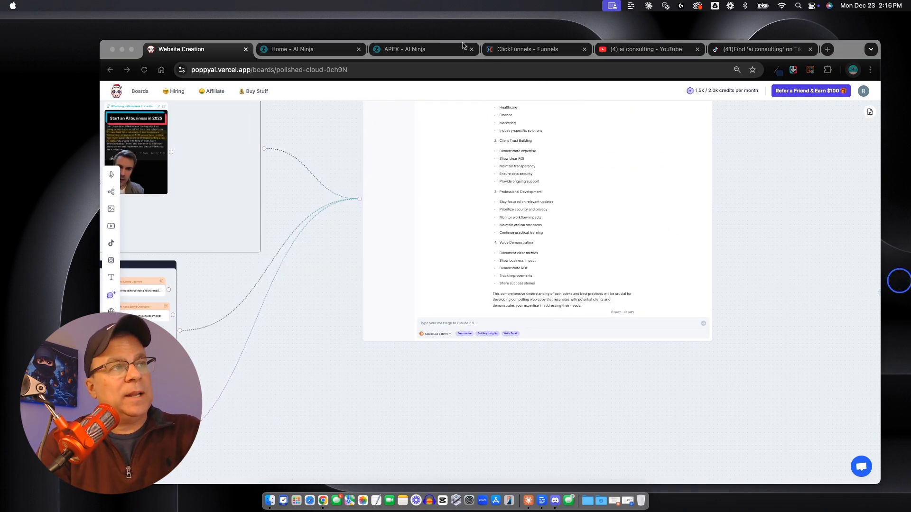
{"action": "left_click", "coordinate": [527, 51]}
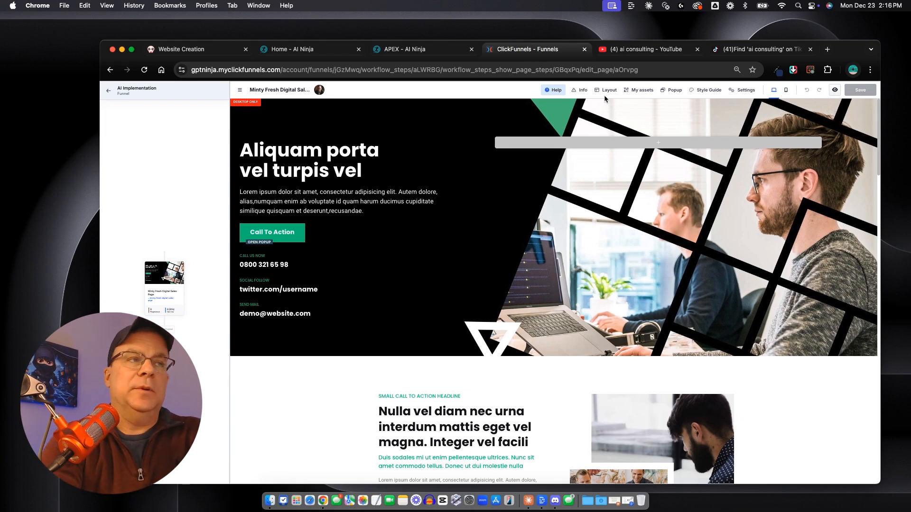
{"action": "key", "text": "shift+super+5"}
{"action": "left_click_drag", "start_coordinate": [566, 273], "coordinate": [546, 230]}
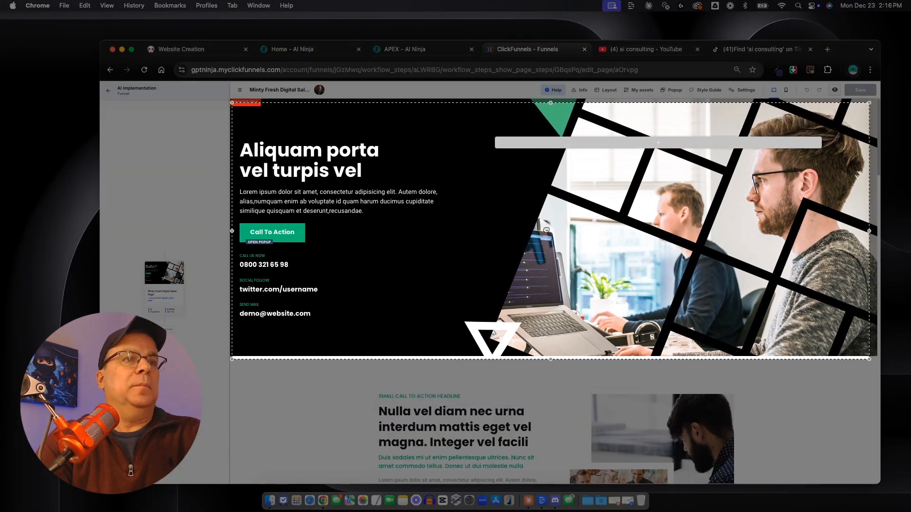
{"action": "key", "text": "Return"}
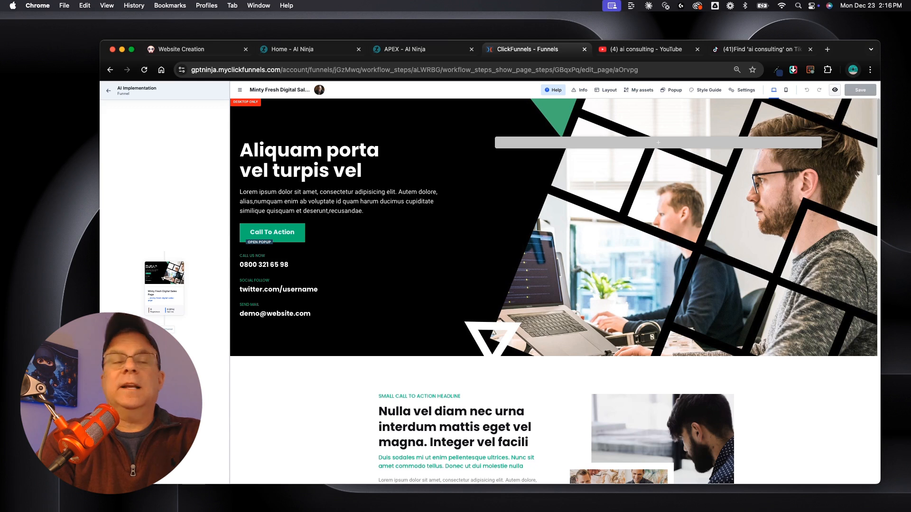
Switch back to the Poppy board and upload the hero section screenshot from the Desktop's Screen Shots folder as an image.
{"action": "left_click", "coordinate": [182, 49]}
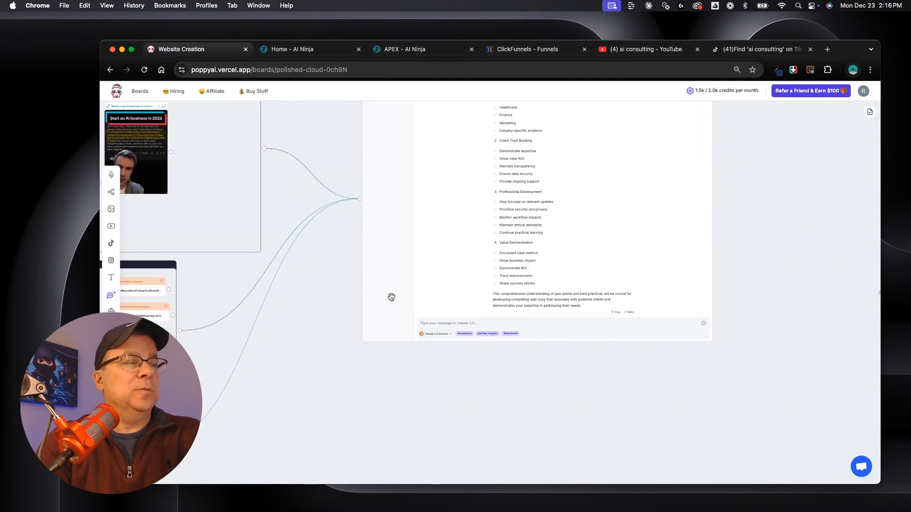
{"action": "left_click", "coordinate": [110, 211]}
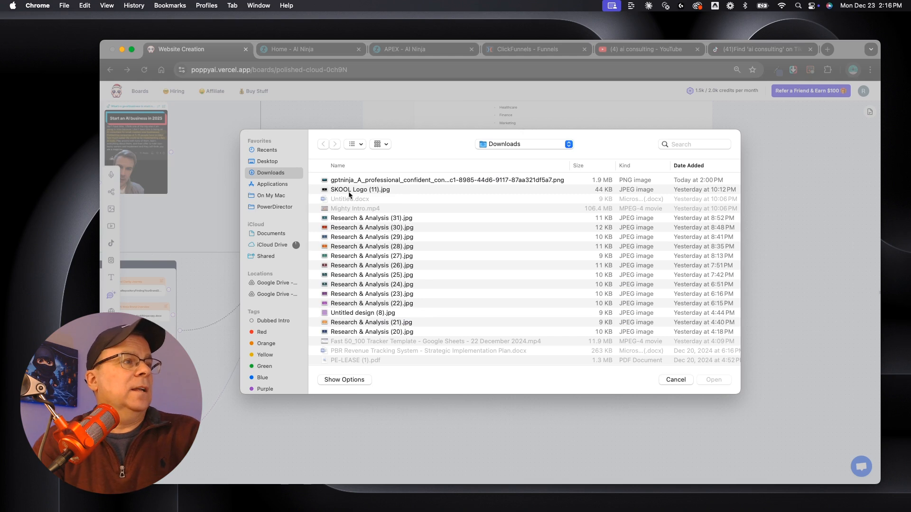
{"action": "left_click", "coordinate": [267, 162]}
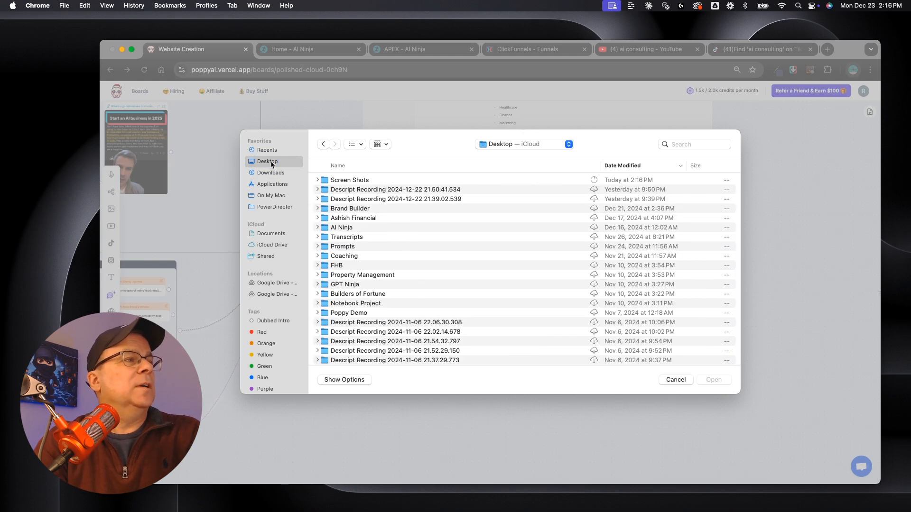
{"action": "left_click", "coordinate": [357, 180]}
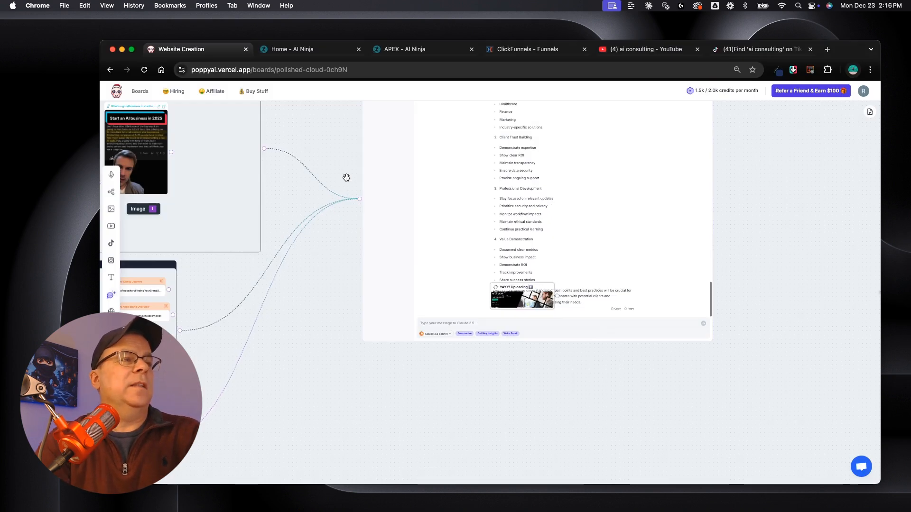
Place the hero section image on empty canvas below the AI chat card and connect it to the chat.
{"action": "left_click_drag", "start_coordinate": [523, 303], "coordinate": [478, 439]}
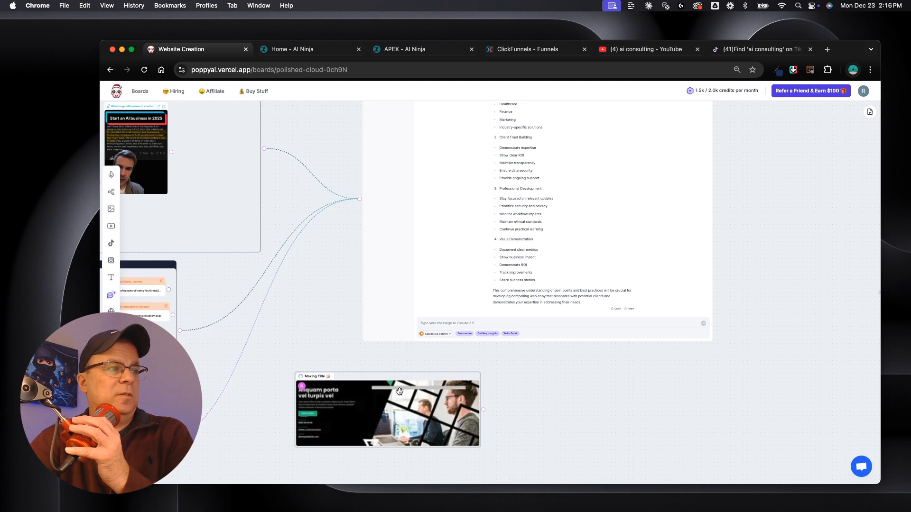
{"action": "left_click", "coordinate": [390, 377]}
{"action": "left_click_drag", "start_coordinate": [390, 377], "coordinate": [267, 407]}
{"action": "left_click_drag", "start_coordinate": [388, 258], "coordinate": [468, 267]}
{"action": "left_click_drag", "start_coordinate": [360, 440], "coordinate": [437, 208]}
Tell the chat the attached image is the new webpage template's hero section and ask what to replace for webcopy based on the discussion.
{"action": "left_click", "coordinate": [539, 332]}
{"action": "type", "text": "I just atta"}
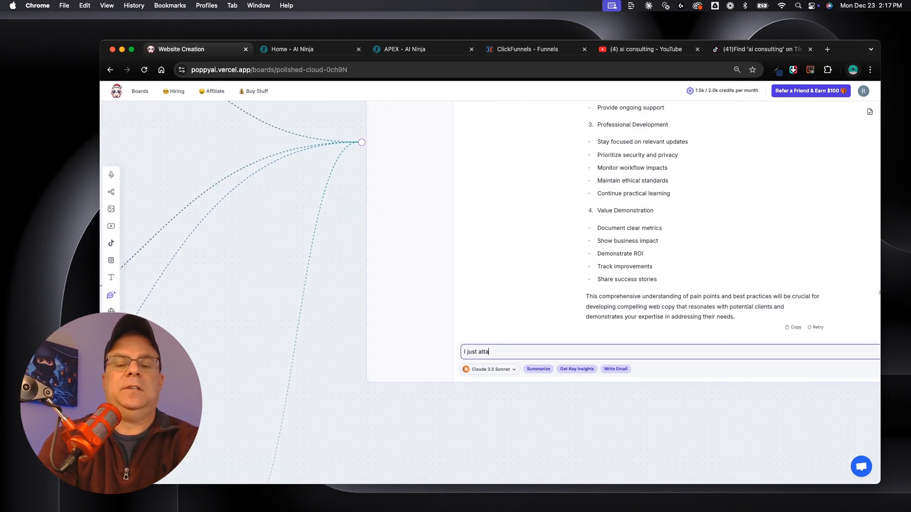
{"action": "type", "text": "ched an image of"}
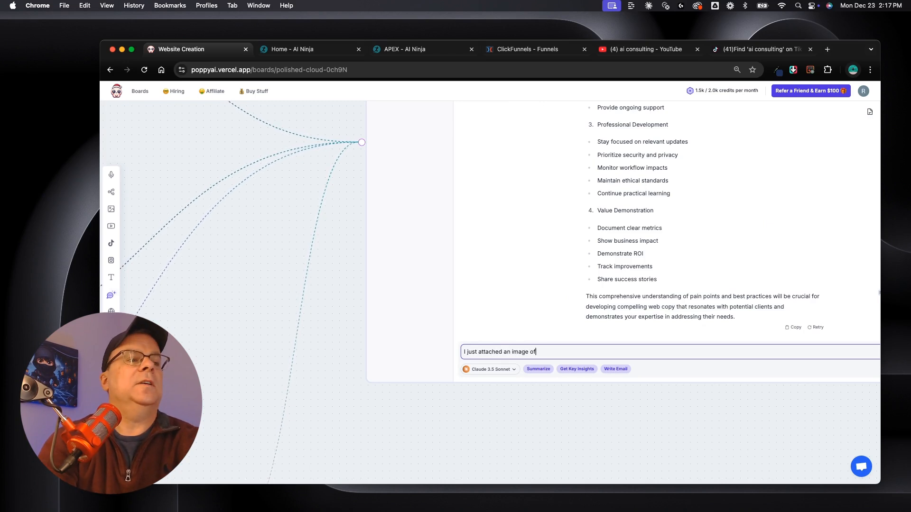
{"action": "type", "text": " the template I'm using for my ne"}
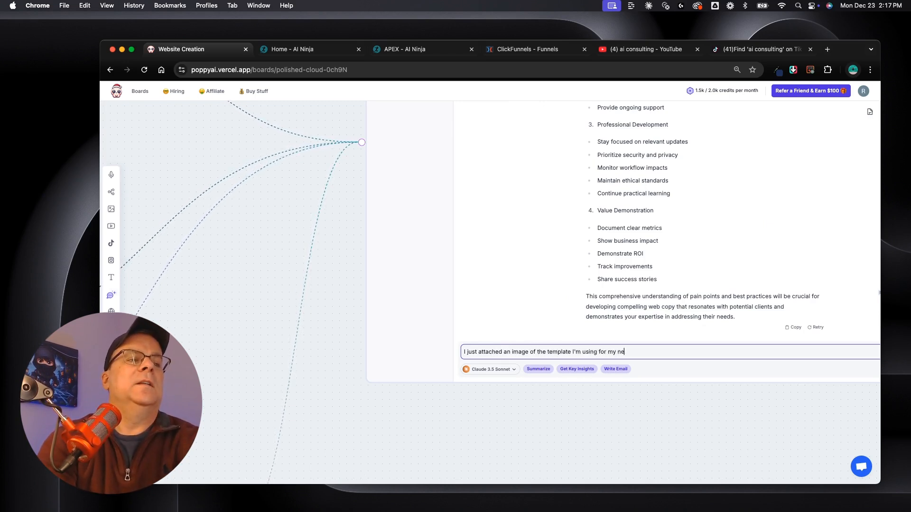
{"action": "type", "text": "w webpage; this is the"}
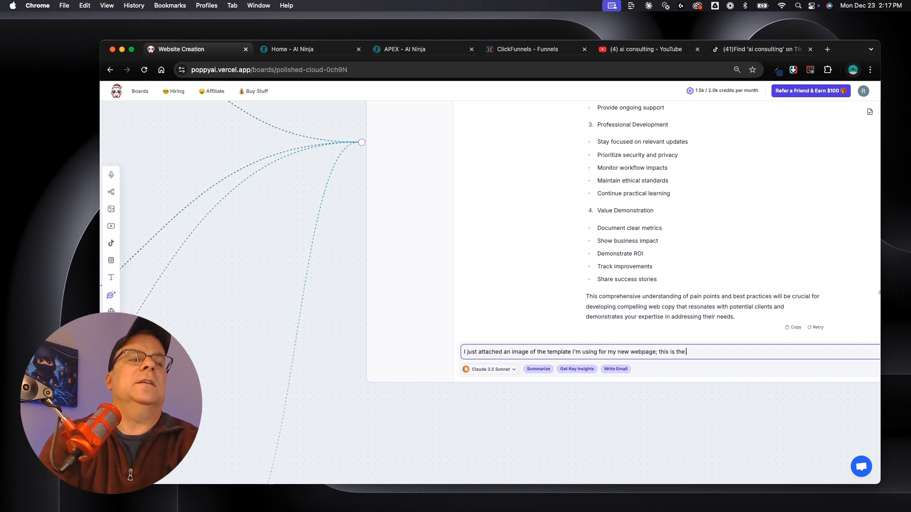
{"action": "type", "text": " hero section.  Based on wh"}
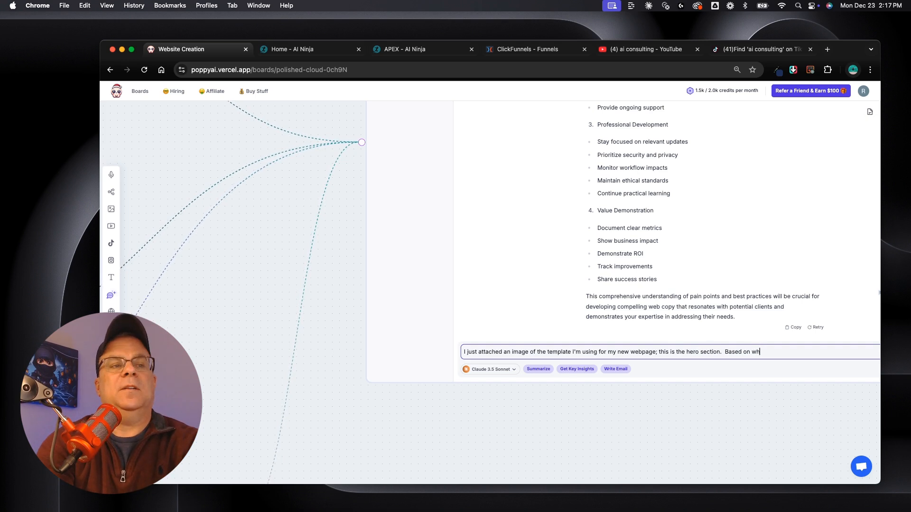
{"action": "type", "text": "at we;ve talked about what should"}
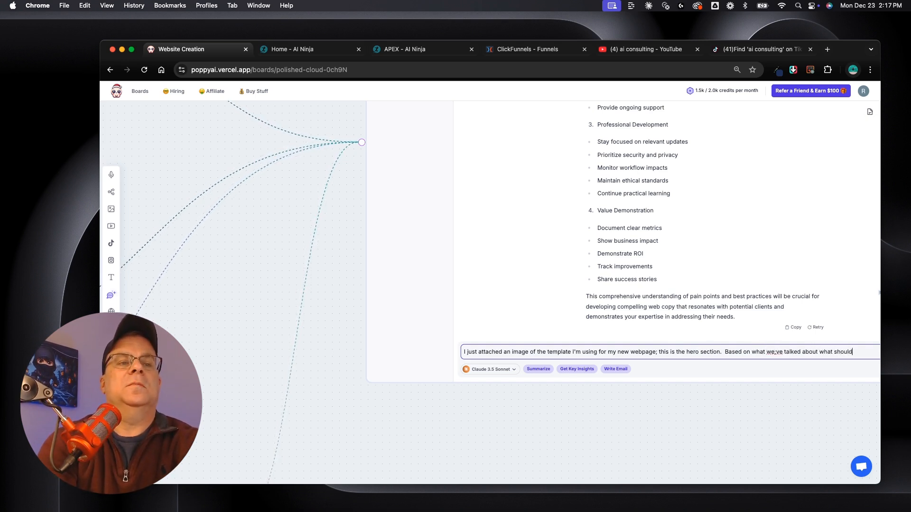
{"action": "type", "text": " we replace"}
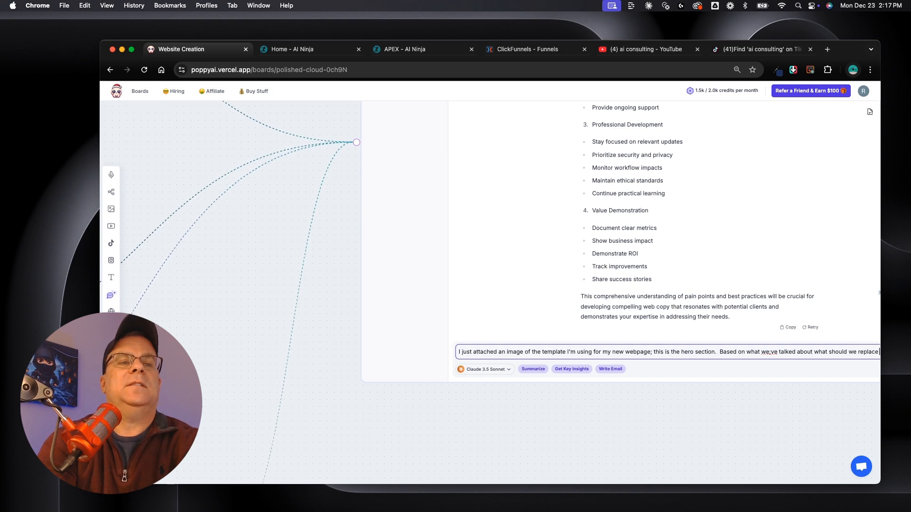
{"action": "type", "text": "  for webcopuy"}
{"action": "key", "text": "Return"}
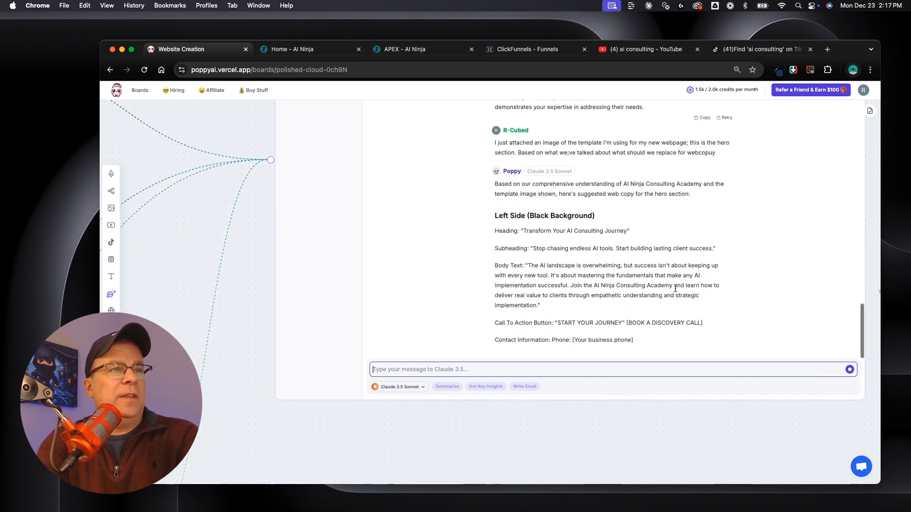
Copy the suggested heading "Transform Your AI Consulting Journey" from the chat and replace the ClickFunnels hero headline with it.
{"action": "scroll", "coordinate": [664, 247], "scroll_direction": "up", "scroll_amount": 2}
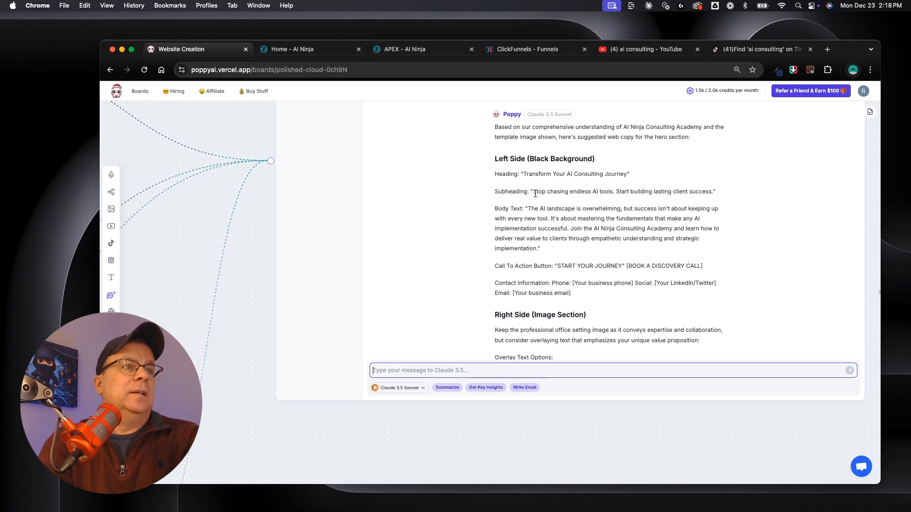
{"action": "left_click_drag", "start_coordinate": [524, 174], "coordinate": [625, 173]}
{"action": "key", "text": "super+c"}
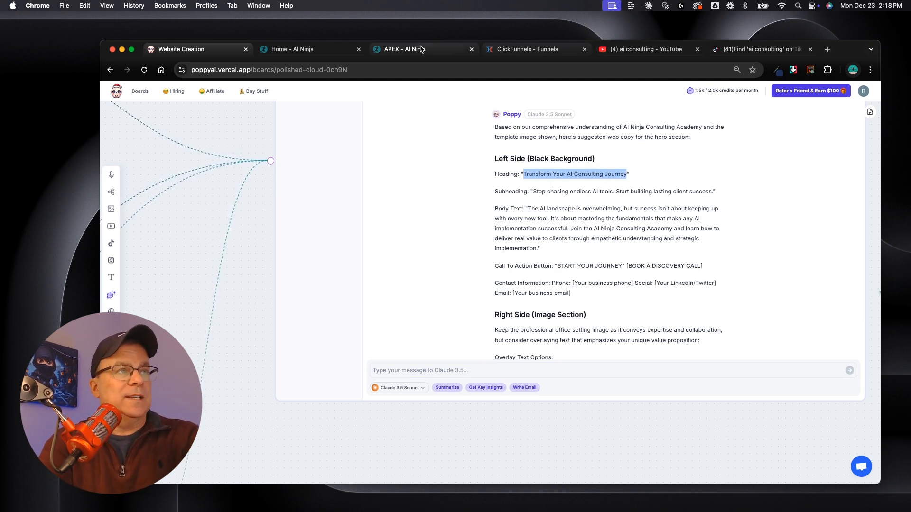
{"action": "left_click", "coordinate": [530, 49]}
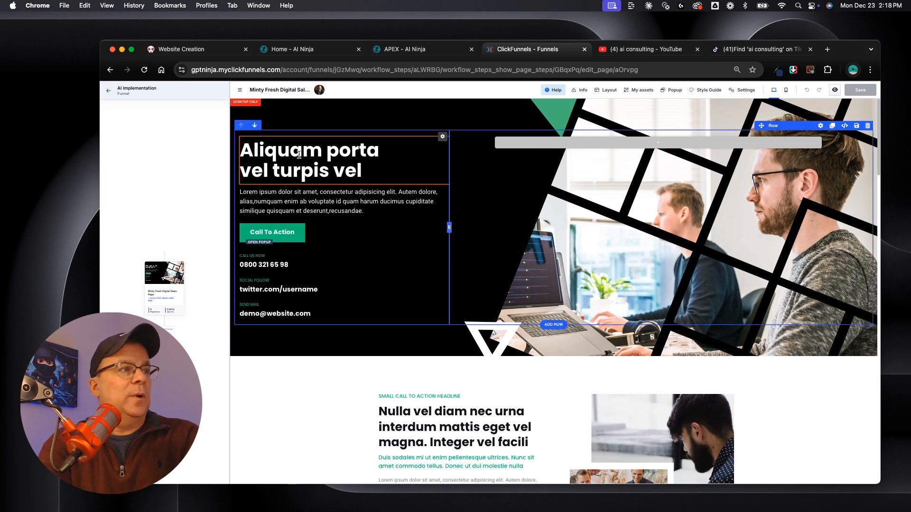
{"action": "triple_click", "coordinate": [292, 159]}
{"action": "key", "text": "super+v"}
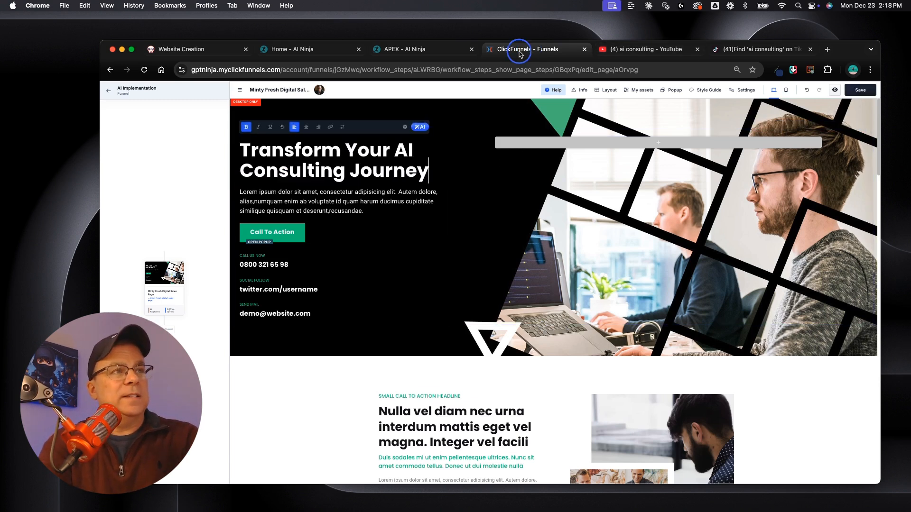
Capture a screenshot of the template section just below the hero, containing the small call to action headline.
{"action": "scroll", "coordinate": [513, 290], "scroll_direction": "down", "scroll_amount": 3}
{"action": "key", "text": "super+shift+5"}
{"action": "left_click_drag", "start_coordinate": [600, 292], "coordinate": [603, 394]}
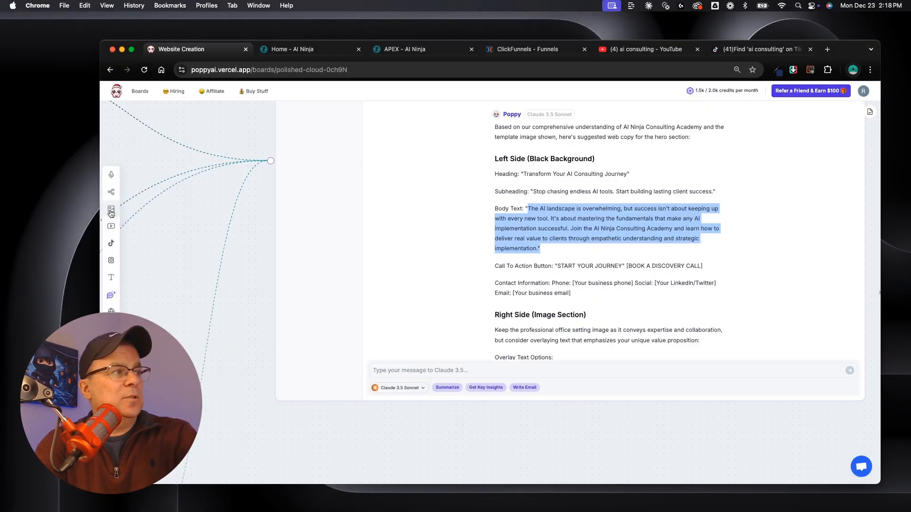
Upload the screenshot of the second page section to the Poppy board and connect it to the AI chat.
{"action": "left_click", "coordinate": [111, 210]}
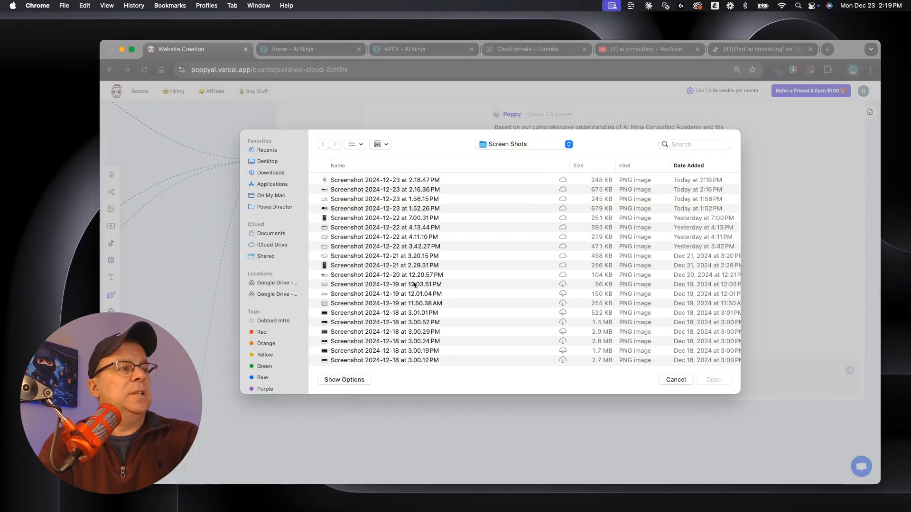
{"action": "left_click", "coordinate": [166, 302]}
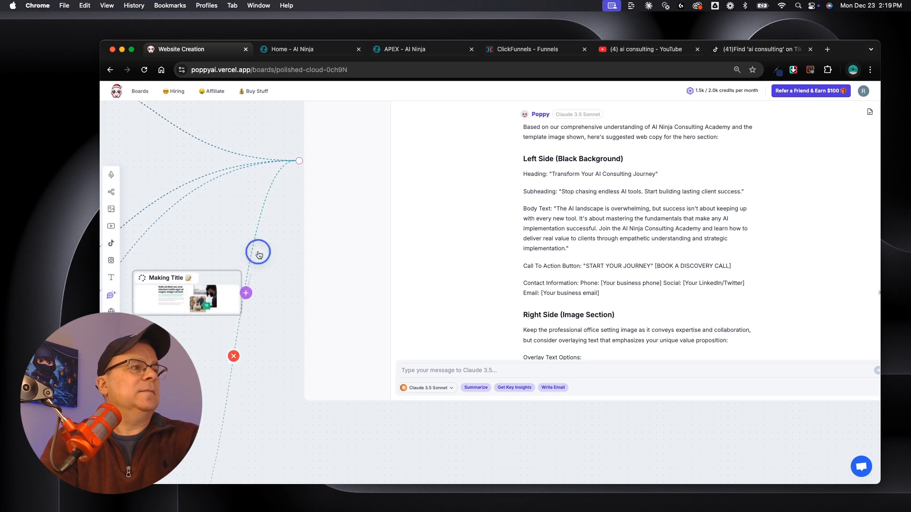
{"action": "left_click_drag", "start_coordinate": [250, 284], "coordinate": [299, 161]}
Ask the chat "I just attached a new image; what are your suggestions for web copy".
{"action": "type", "text": "I just attached a new imag"}
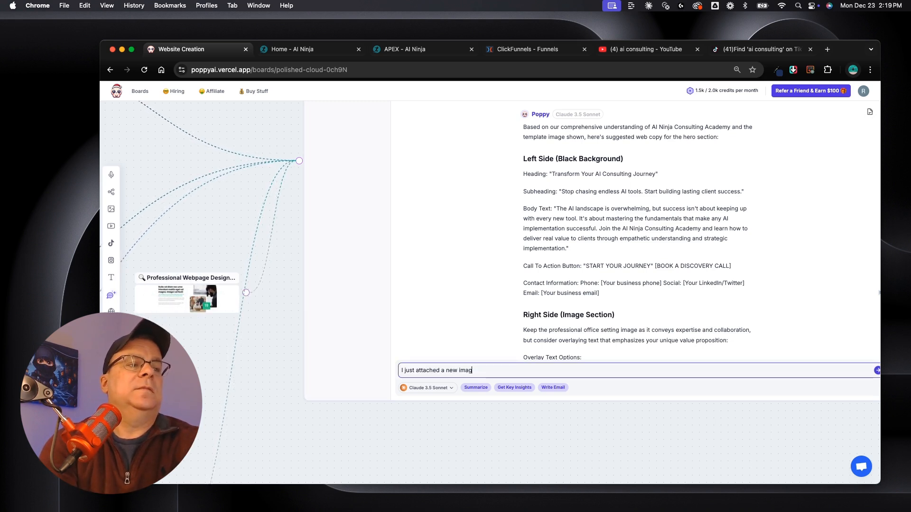
{"action": "type", "text": "e; what are your suggestions for web copyu"}
{"action": "key", "text": "Return"}
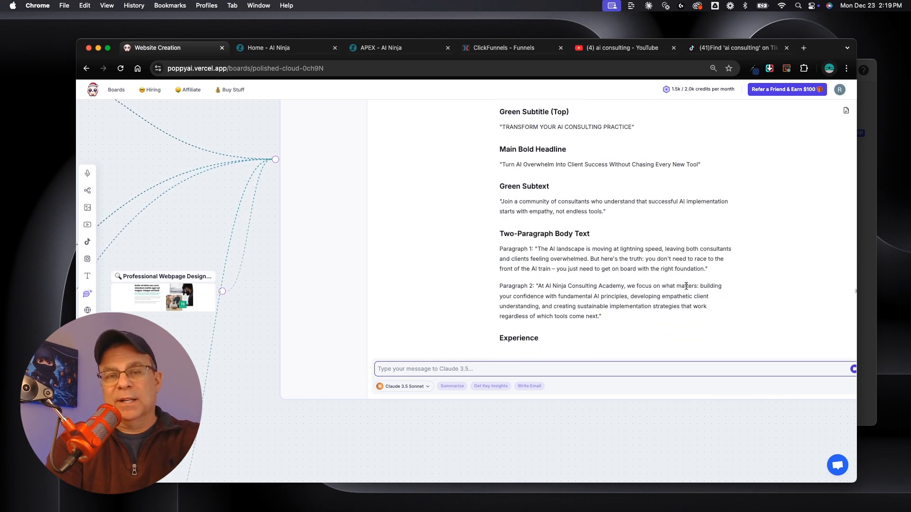
Replace the small call to action headline in ClickFunnels with the chat's green subtitle "TRANSFORM YOUR AI CONSULTING PRACTICE".
{"action": "scroll", "coordinate": [686, 286], "scroll_direction": "up", "scroll_amount": 3}
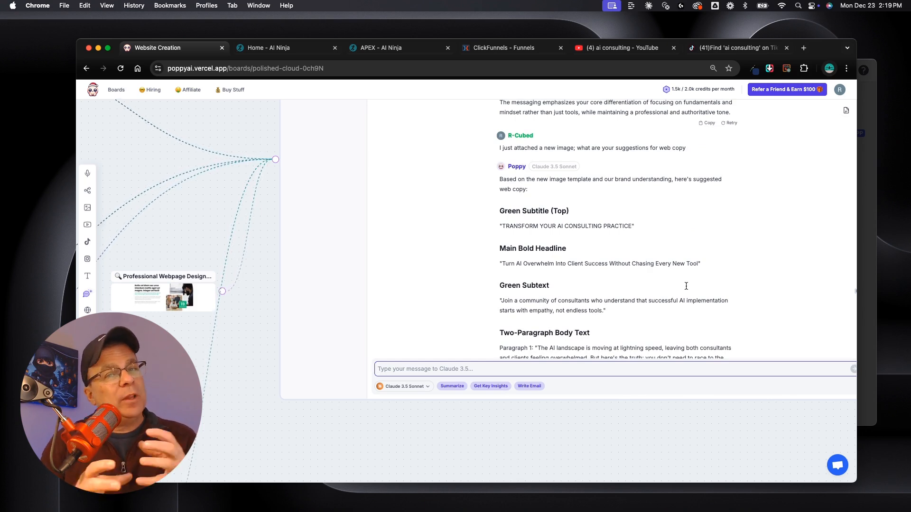
{"action": "scroll", "coordinate": [644, 342], "scroll_direction": "down", "scroll_amount": 5}
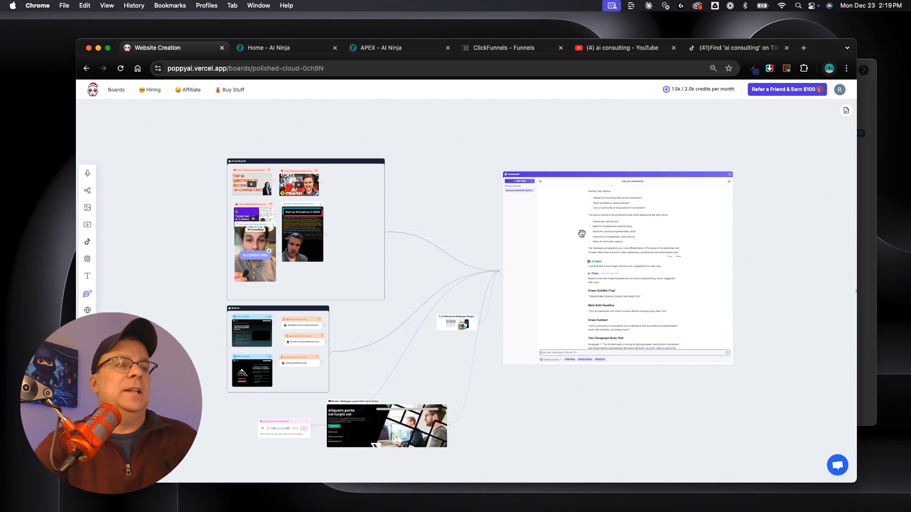
{"action": "scroll", "coordinate": [582, 234], "scroll_direction": "up", "scroll_amount": 10}
{"action": "scroll", "coordinate": [629, 239], "scroll_direction": "down", "scroll_amount": 10}
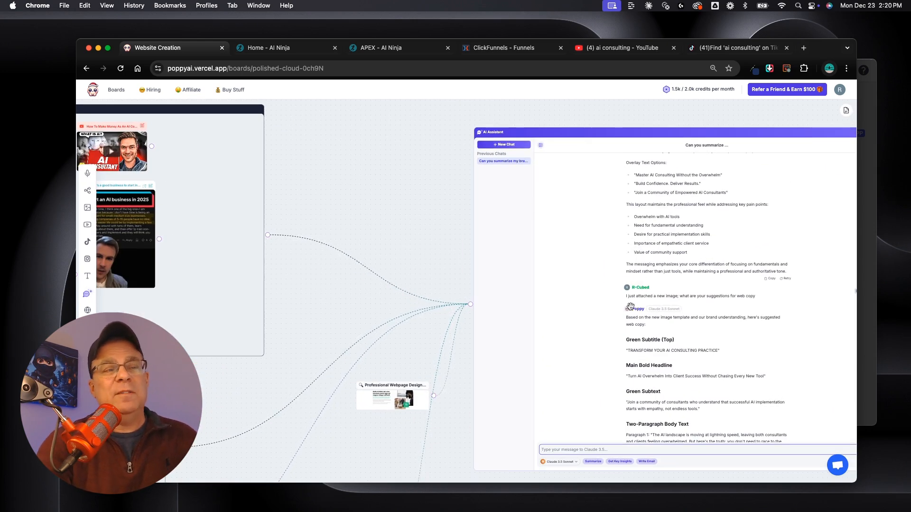
{"action": "left_click_drag", "start_coordinate": [433, 224], "coordinate": [358, 180]}
{"action": "left_click_drag", "start_coordinate": [643, 307], "coordinate": [553, 306]}
{"action": "key", "text": "super+c"}
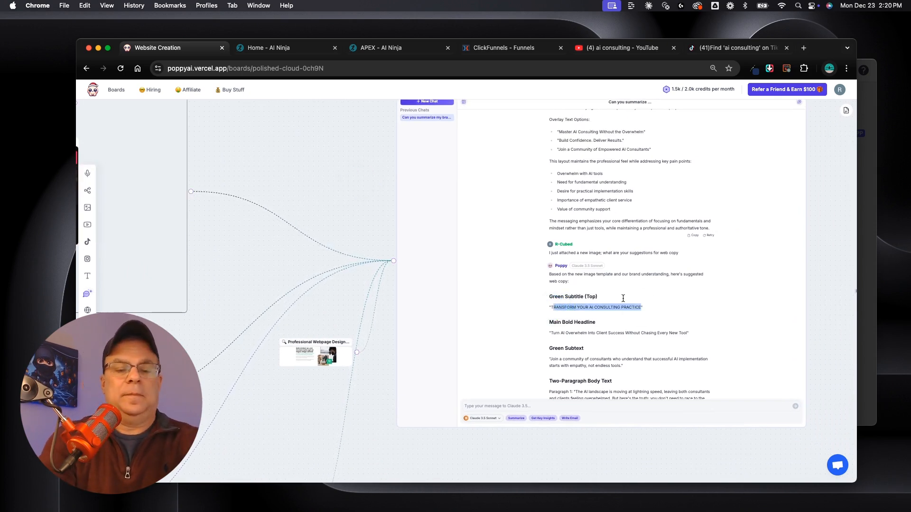
{"action": "left_click", "coordinate": [503, 50]}
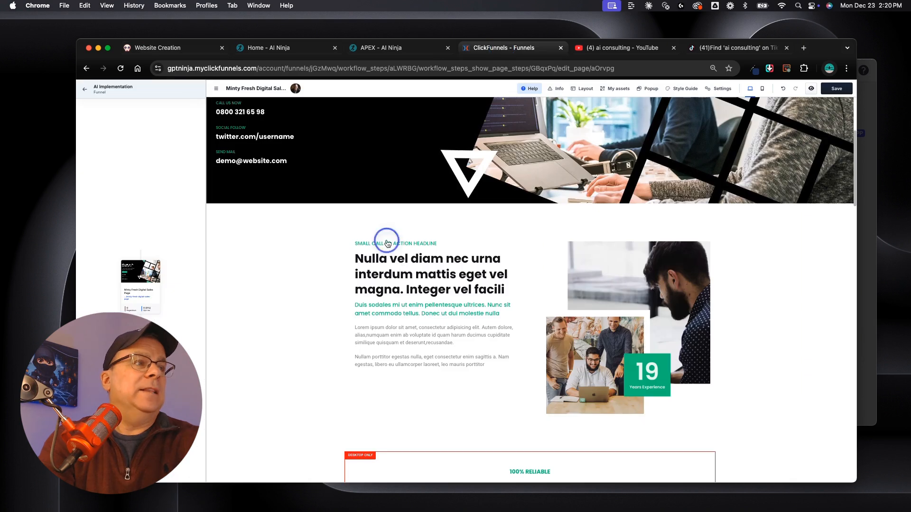
{"action": "double_click", "coordinate": [384, 243]}
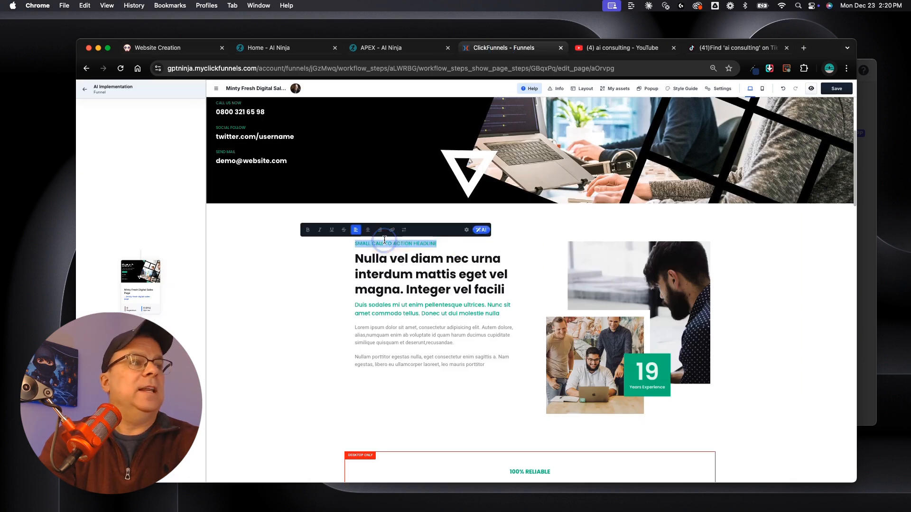
{"action": "key", "text": "super+v"}
{"action": "left_click", "coordinate": [355, 244]}
{"action": "type", "text": "T"}
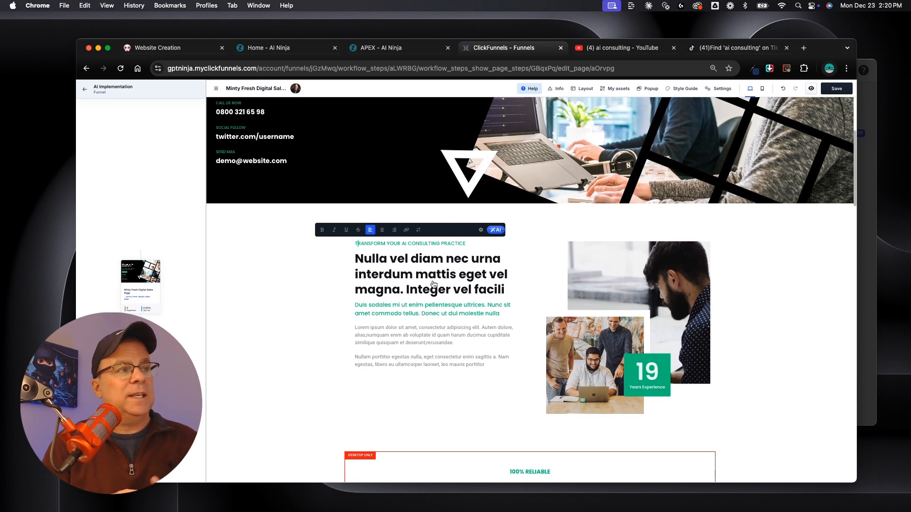
Replace the second section's bold headline with the chat's suggestion "Turn AI Overwhelm Into Client Success Without Chasing Every New Tool".
{"action": "left_click", "coordinate": [152, 48]}
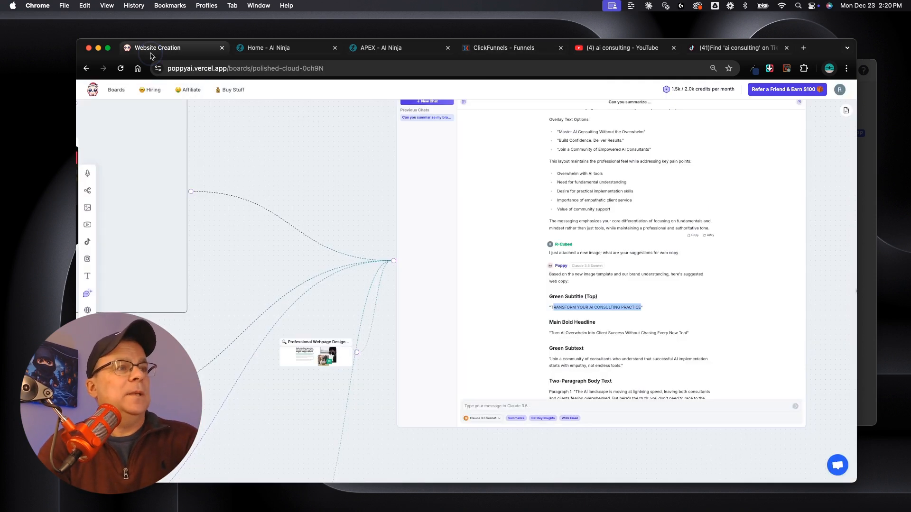
{"action": "left_click_drag", "start_coordinate": [551, 333], "coordinate": [689, 334]}
{"action": "key", "text": "super+c"}
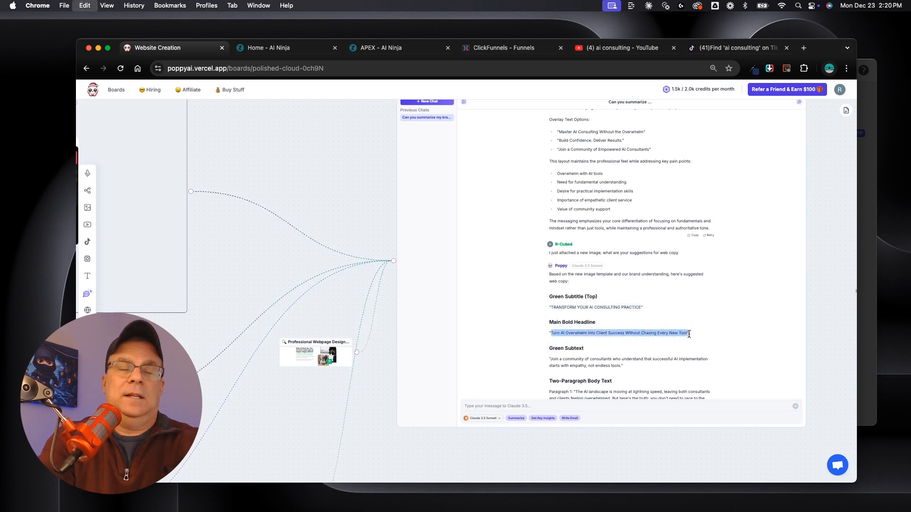
{"action": "left_click", "coordinate": [498, 48]}
{"action": "double_click", "coordinate": [427, 274]}
{"action": "key", "text": "super+a"}
{"action": "key", "text": "super+v"}
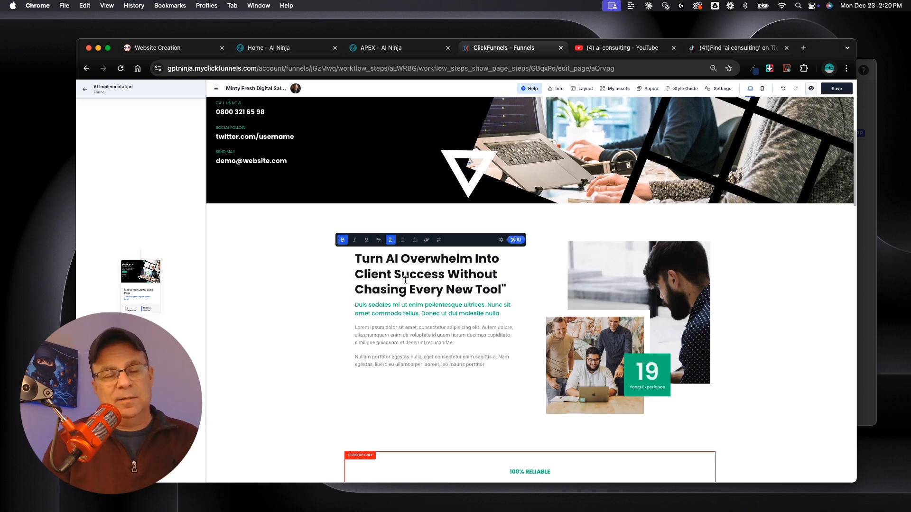
Return to the Poppy board and review the connected video, brand, voice note and image sources alongside the AI chat.
{"action": "left_click", "coordinate": [158, 47]}
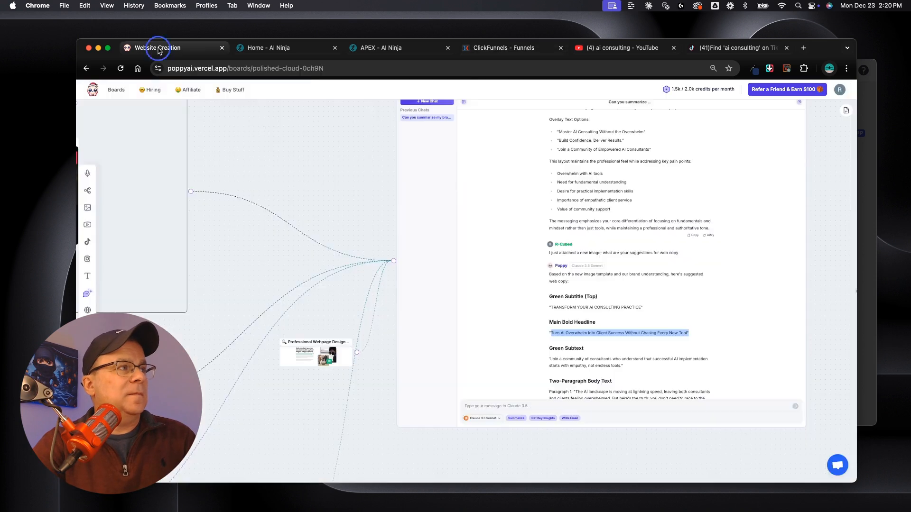
{"action": "scroll", "coordinate": [419, 276], "scroll_direction": "left", "scroll_amount": 10}
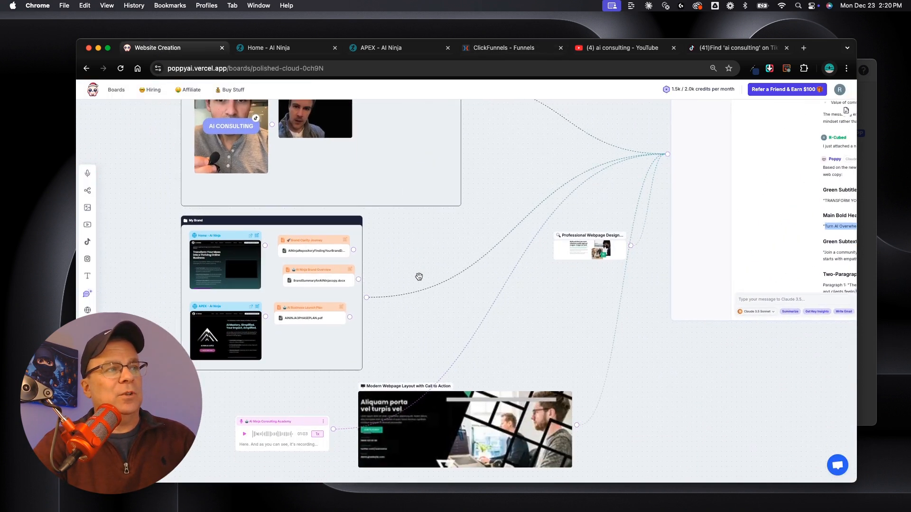
{"action": "scroll", "coordinate": [418, 276], "scroll_direction": "down", "scroll_amount": 5}
{"action": "scroll", "coordinate": [419, 276], "scroll_direction": "up", "scroll_amount": 2}
{"action": "scroll", "coordinate": [419, 276], "scroll_direction": "right", "scroll_amount": 3}
{"action": "scroll", "coordinate": [419, 277], "scroll_direction": "right", "scroll_amount": 3}
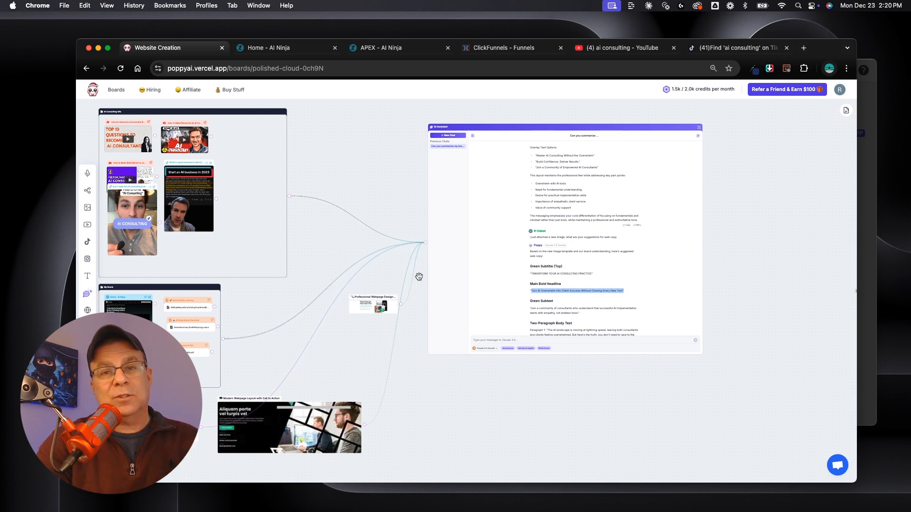